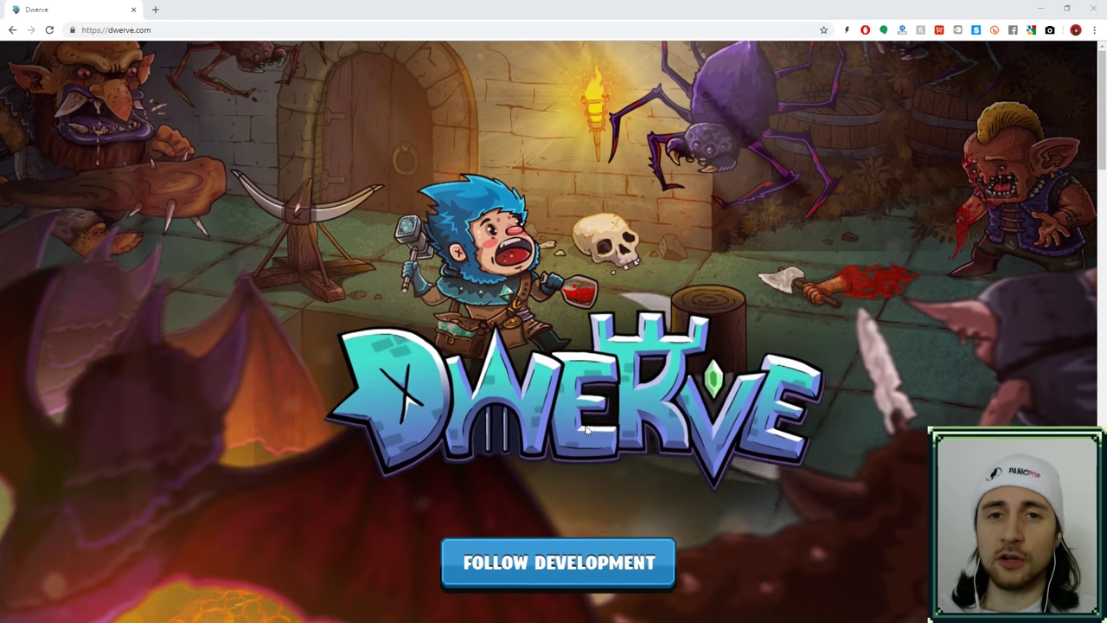
- Scroll the dwerve.com page down past Features to the gameplay screenshot gallery
{"action": "scroll", "coordinate": [597, 425], "scroll_direction": "down", "scroll_amount": 15}
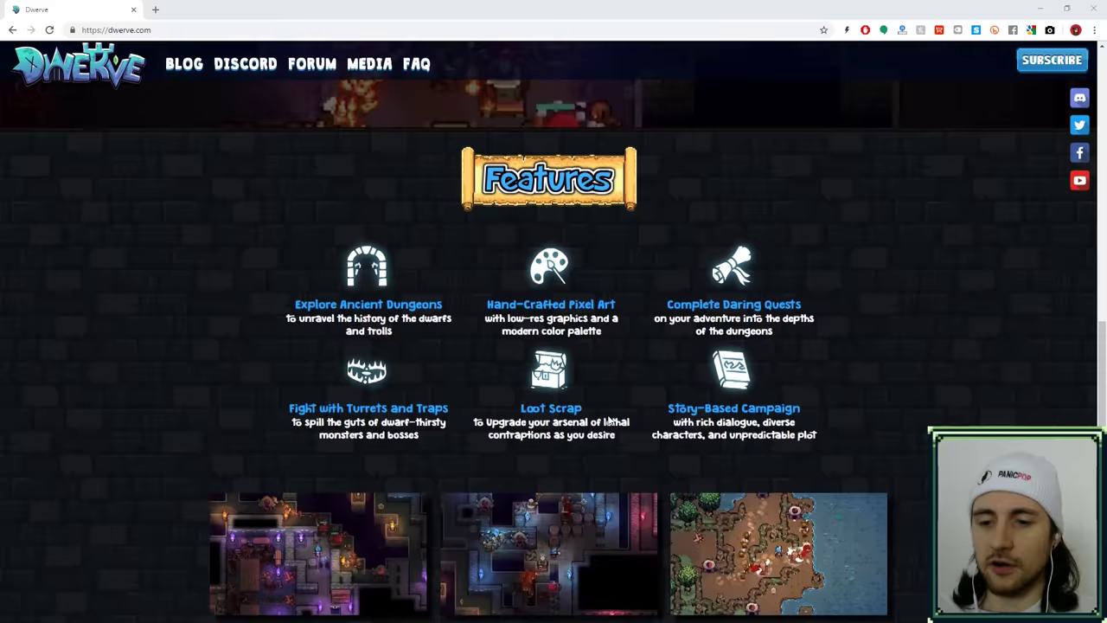
{"action": "scroll", "coordinate": [609, 420], "scroll_direction": "down", "scroll_amount": 4}
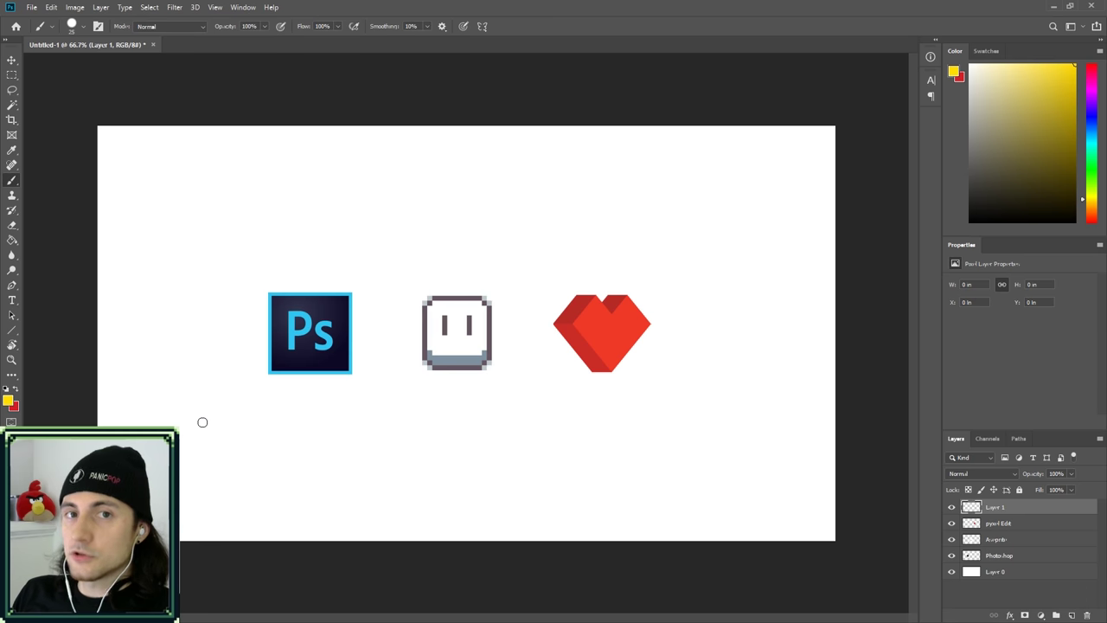
{"action": "left_click_drag", "start_coordinate": [259, 402], "coordinate": [340, 401]}
{"action": "left_click_drag", "start_coordinate": [421, 400], "coordinate": [508, 401]}
{"action": "left_click_drag", "start_coordinate": [588, 410], "coordinate": [678, 412]}
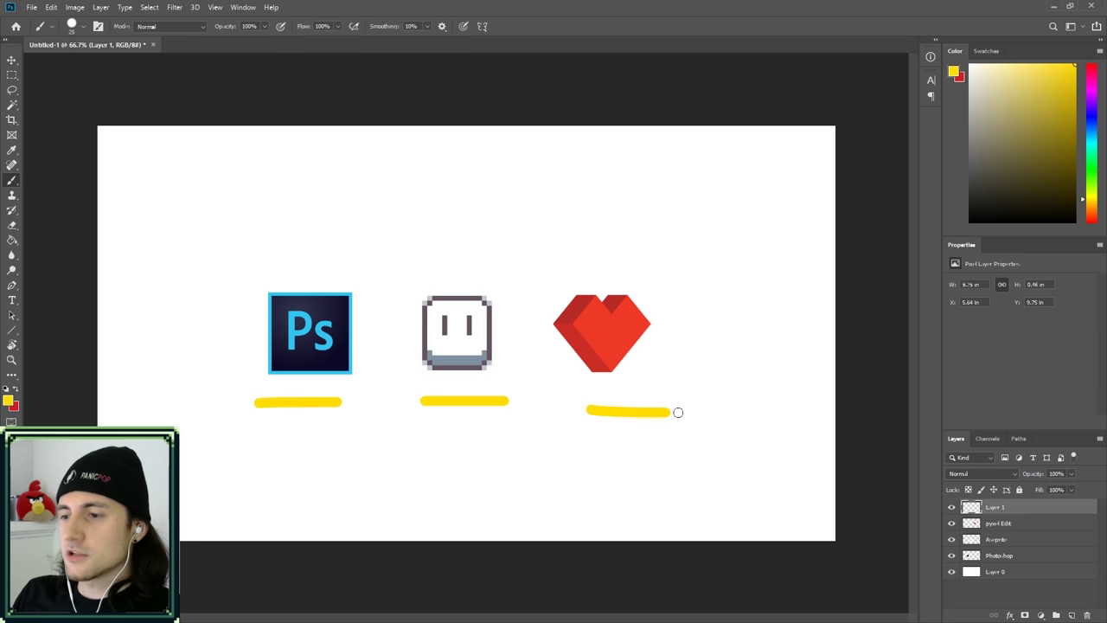
{"action": "key", "text": "ctrl+z"}
{"action": "key", "text": "ctrl+z"}
{"action": "key", "text": "ctrl+z"}
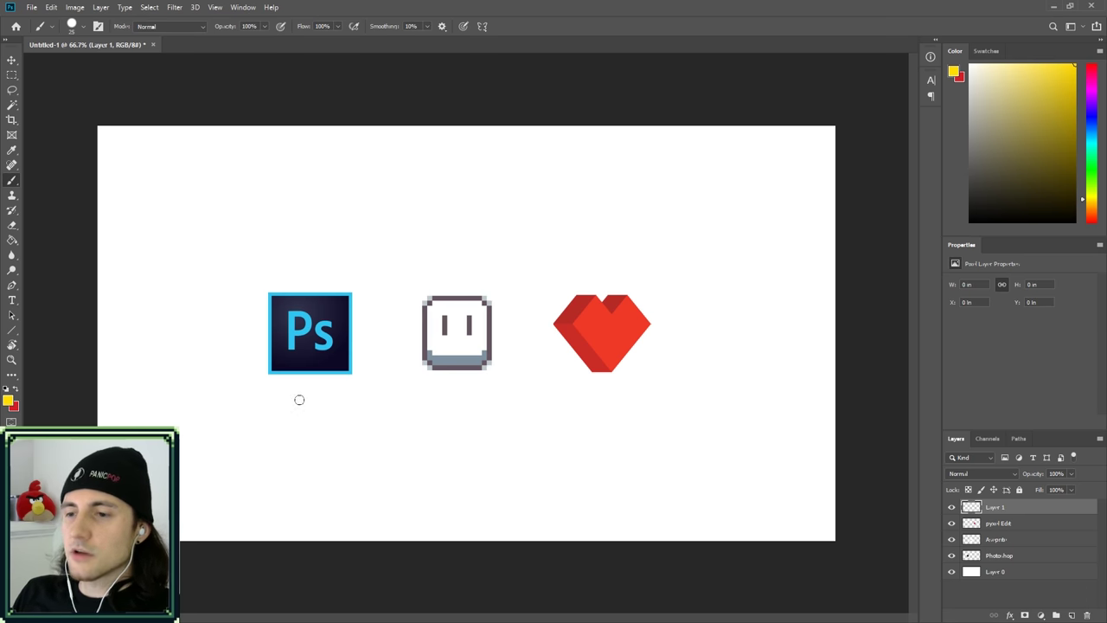
{"action": "mouse_move", "coordinate": [320, 400]}
{"action": "left_mouse_down"}
{"action": "mouse_move", "coordinate": [378, 346]}
{"action": "mouse_move", "coordinate": [403, 370]}
{"action": "left_mouse_up"}
{"action": "key", "text": "ctrl+z"}
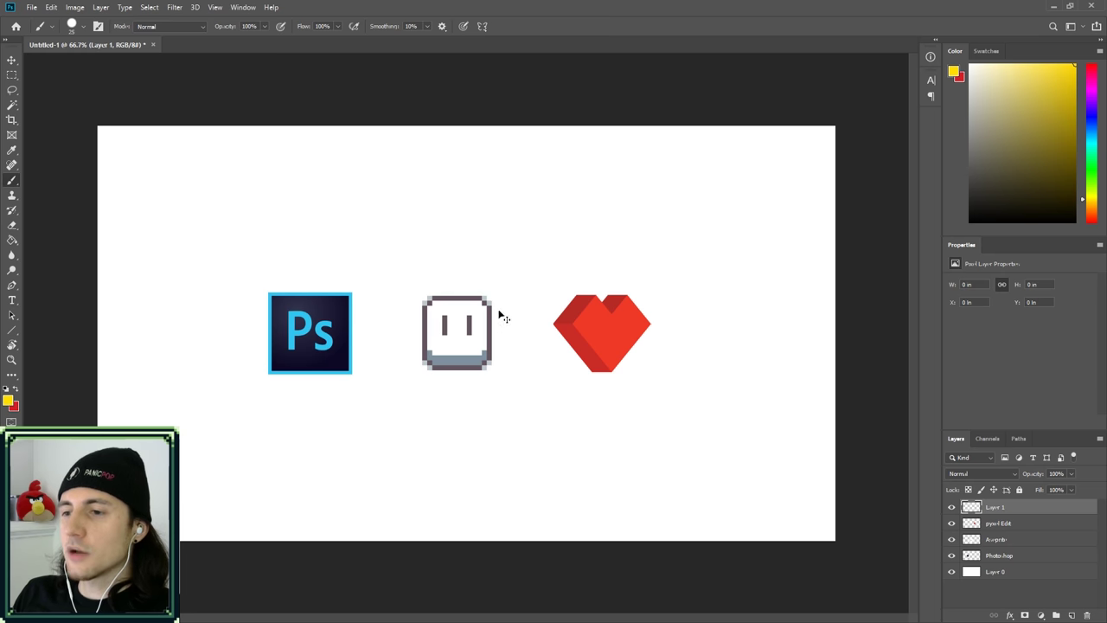
{"action": "mouse_move", "coordinate": [482, 268]}
{"action": "left_mouse_down"}
{"action": "mouse_move", "coordinate": [392, 378]}
{"action": "mouse_move", "coordinate": [504, 266]}
{"action": "left_mouse_up"}
{"action": "key", "text": "ctrl+z"}
{"action": "left_click_drag", "start_coordinate": [602, 257], "coordinate": [553, 268]}
{"action": "key", "text": "ctrl+z"}
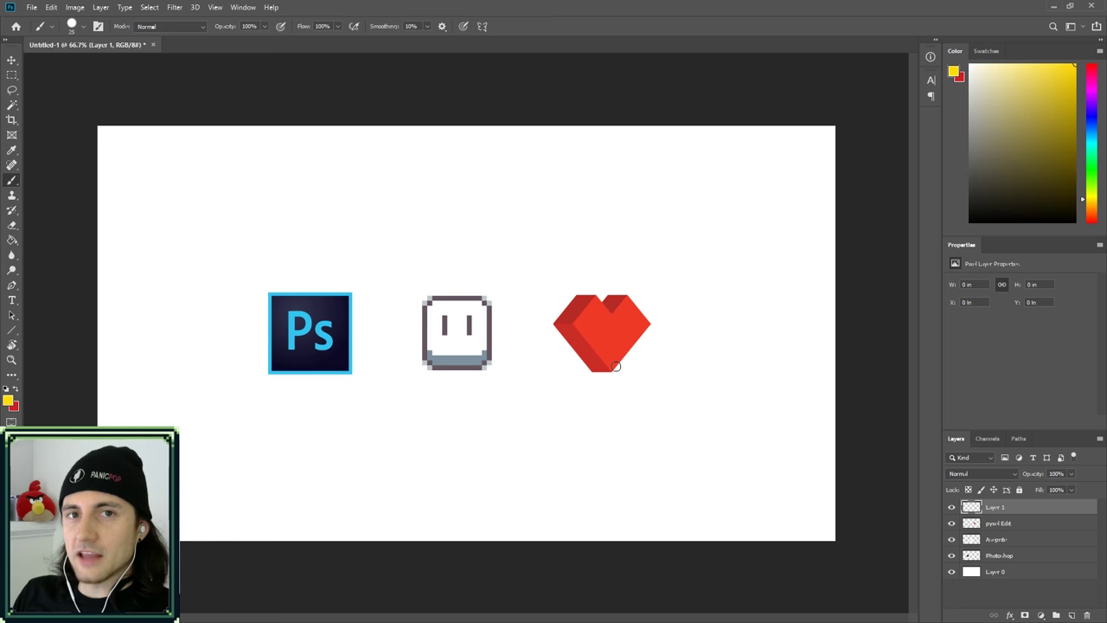
{"action": "key", "text": "alt+Tab"}
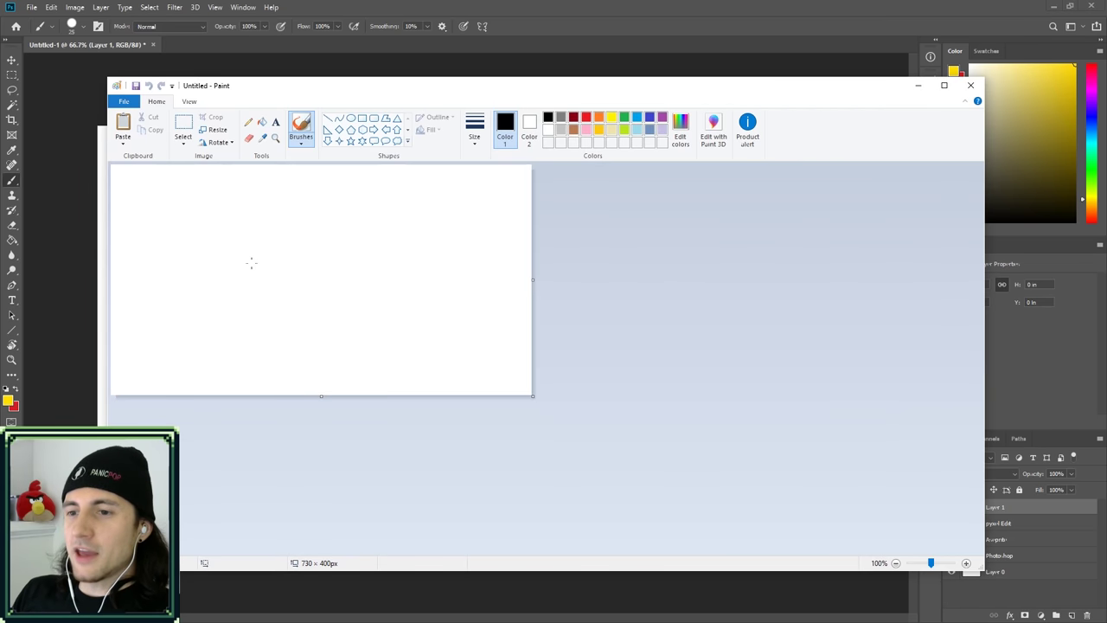
{"action": "left_click_drag", "start_coordinate": [251, 263], "coordinate": [425, 277]}
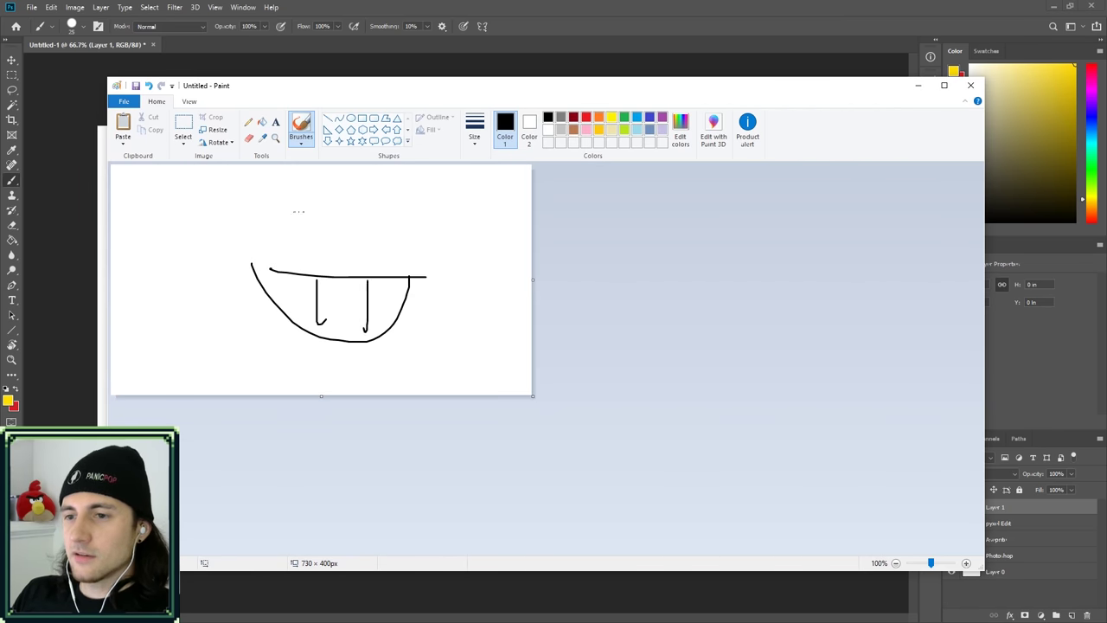
{"action": "left_click_drag", "start_coordinate": [298, 211], "coordinate": [325, 213]}
{"action": "left_click_drag", "start_coordinate": [353, 227], "coordinate": [381, 219]}
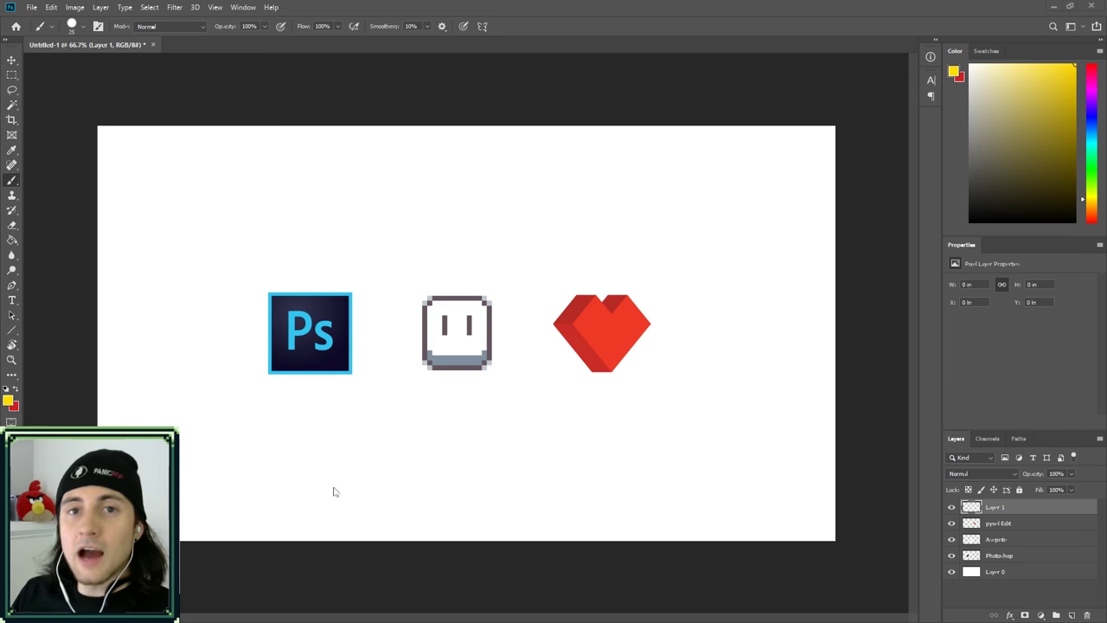
{"action": "mouse_move", "coordinate": [403, 315]}
{"action": "left_mouse_down"}
{"action": "mouse_move", "coordinate": [494, 392]}
{"action": "mouse_move", "coordinate": [423, 366]}
{"action": "left_mouse_up"}
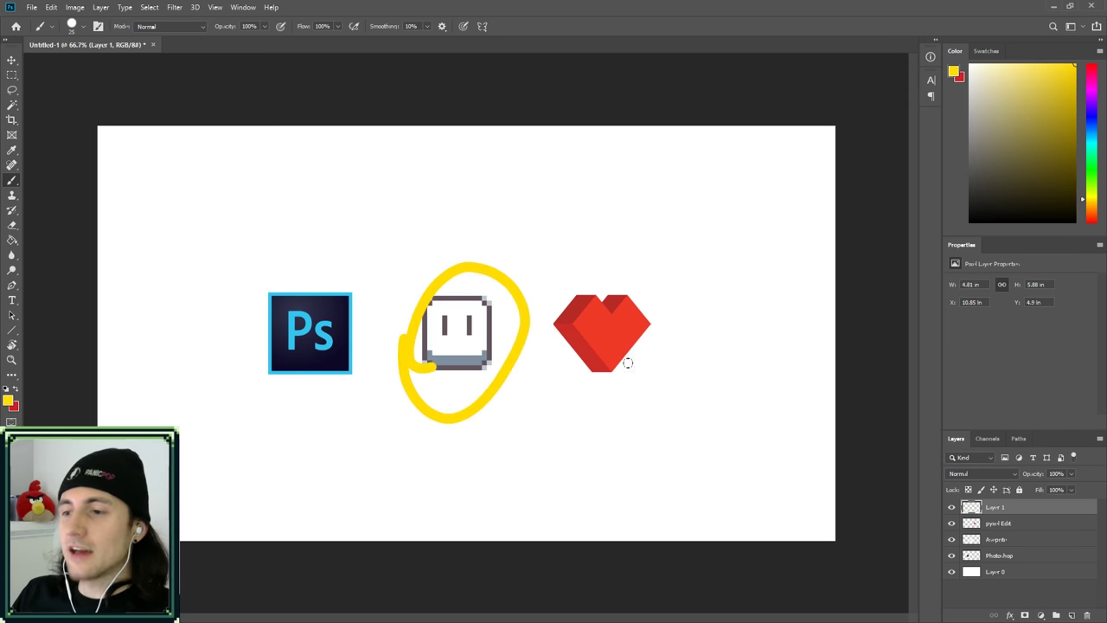
{"action": "mouse_move", "coordinate": [640, 275]}
{"action": "left_mouse_down"}
{"action": "mouse_move", "coordinate": [709, 353]}
{"action": "mouse_move", "coordinate": [547, 294]}
{"action": "left_mouse_up"}
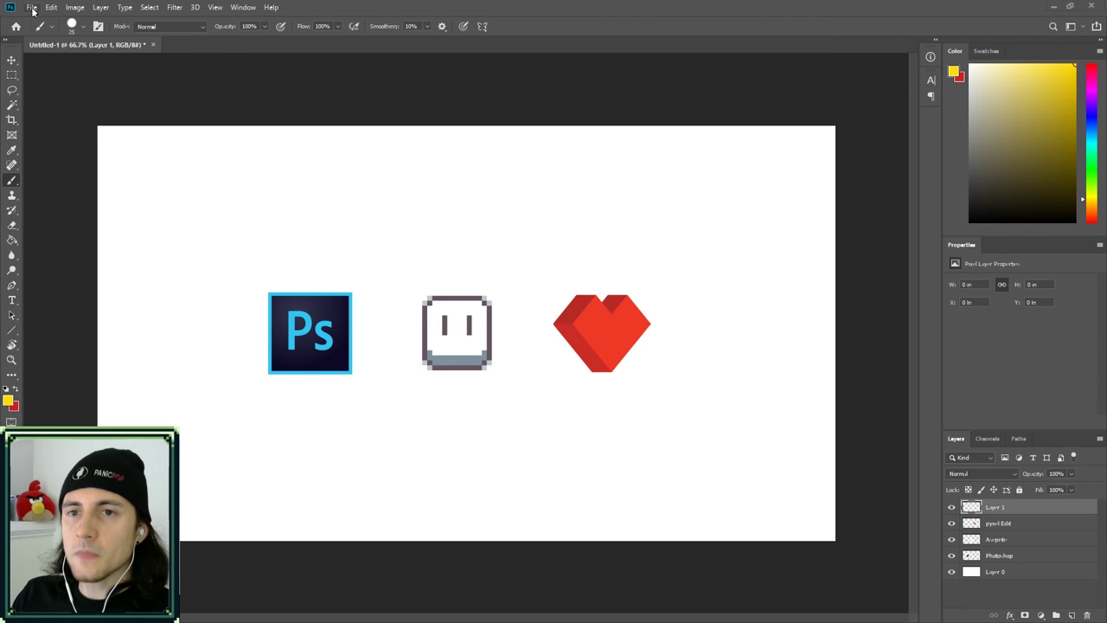
- Create a new 256 × 256 px, 72 ppi, 8-bit RGB document with a white background
{"action": "left_click", "coordinate": [31, 7]}
{"action": "left_click", "coordinate": [41, 19]}
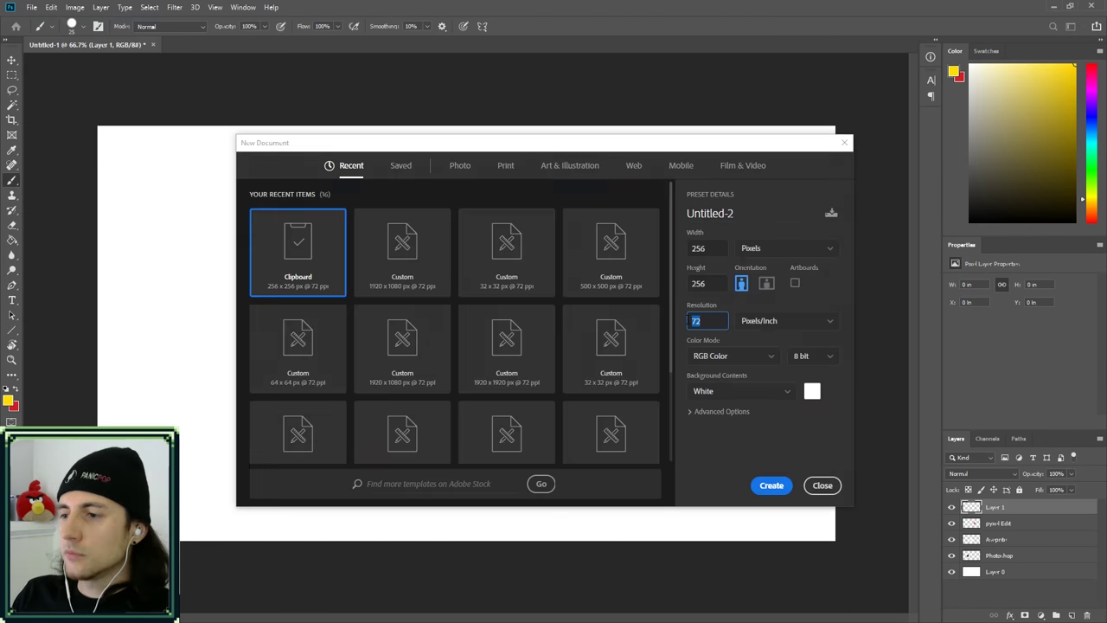
{"action": "left_click_drag", "start_coordinate": [620, 148], "coordinate": [595, 128]}
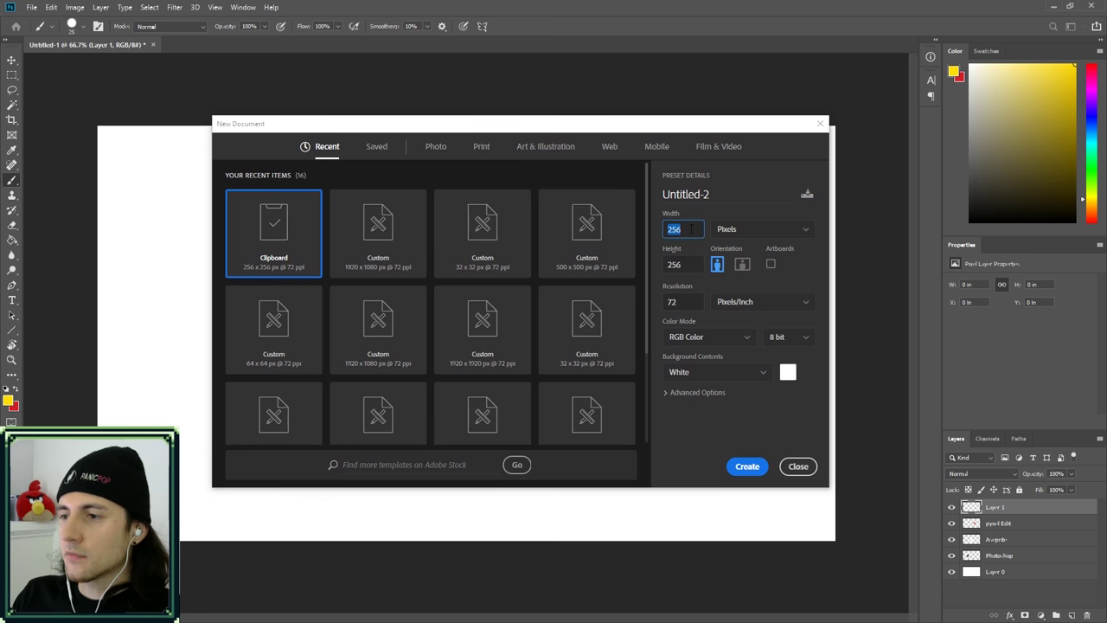
{"action": "left_click", "coordinate": [787, 337]}
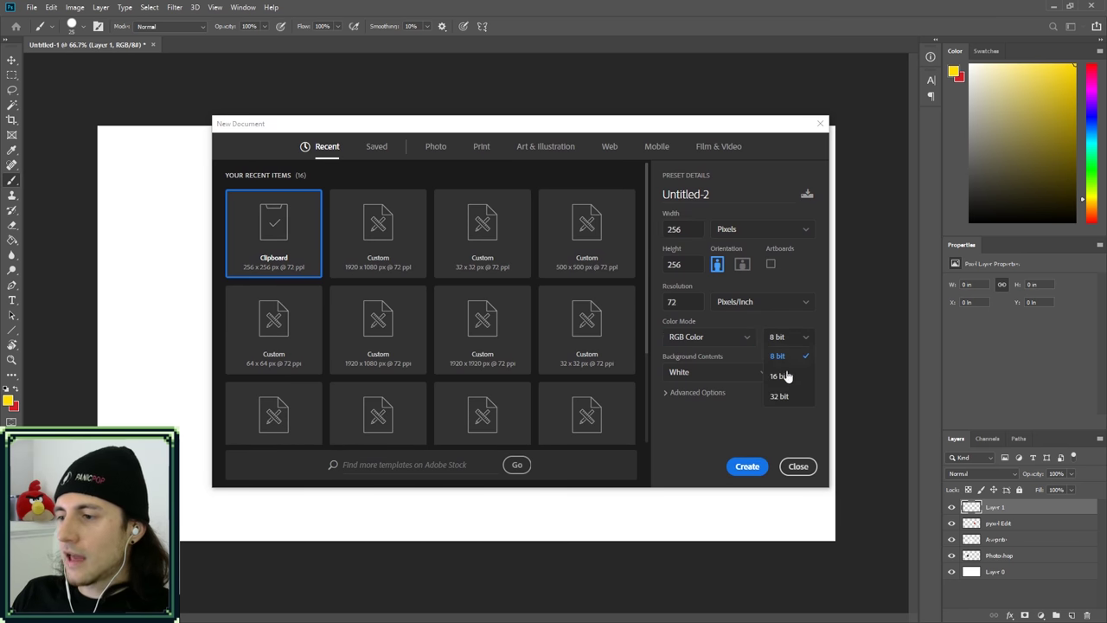
{"action": "left_click", "coordinate": [789, 357]}
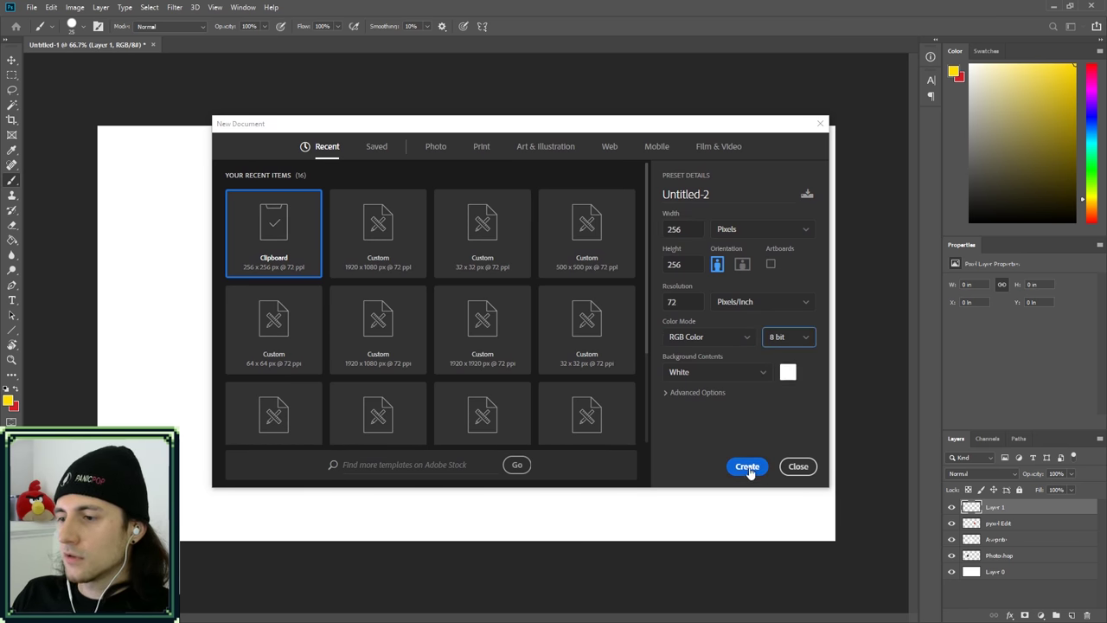
{"action": "left_click", "coordinate": [747, 467]}
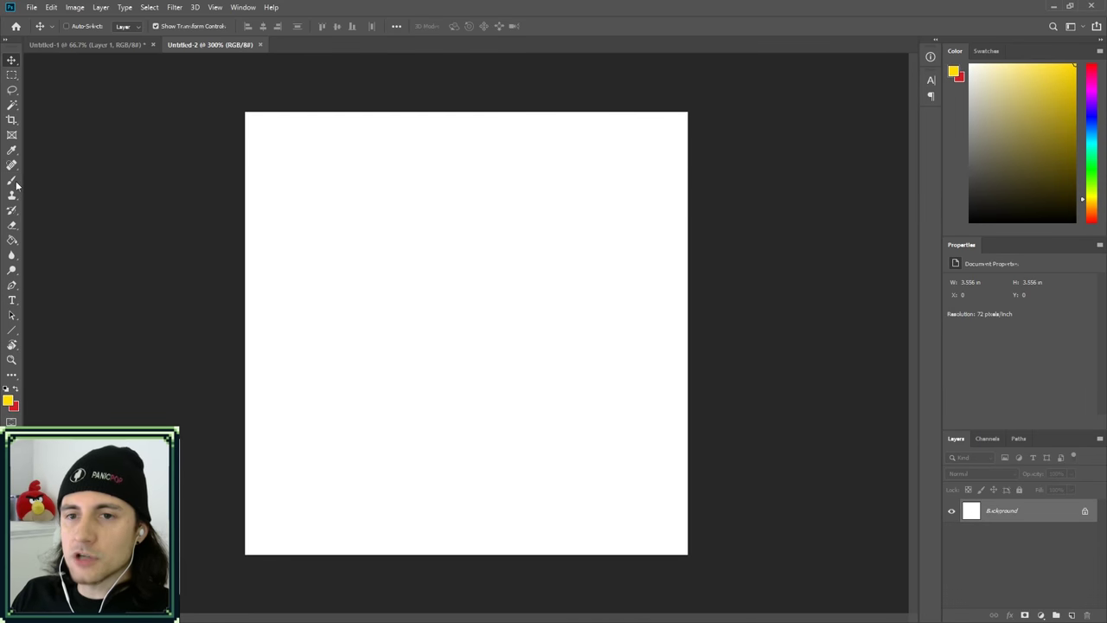
- Paint two yellow soft-brush test strokes, then undo them
{"action": "left_click", "coordinate": [13, 180]}
{"action": "mouse_move", "coordinate": [510, 227]}
{"action": "left_mouse_down"}
{"action": "mouse_move", "coordinate": [432, 345]}
{"action": "mouse_move", "coordinate": [517, 381]}
{"action": "left_mouse_up"}
{"action": "left_click_drag", "start_coordinate": [519, 433], "coordinate": [376, 389]}
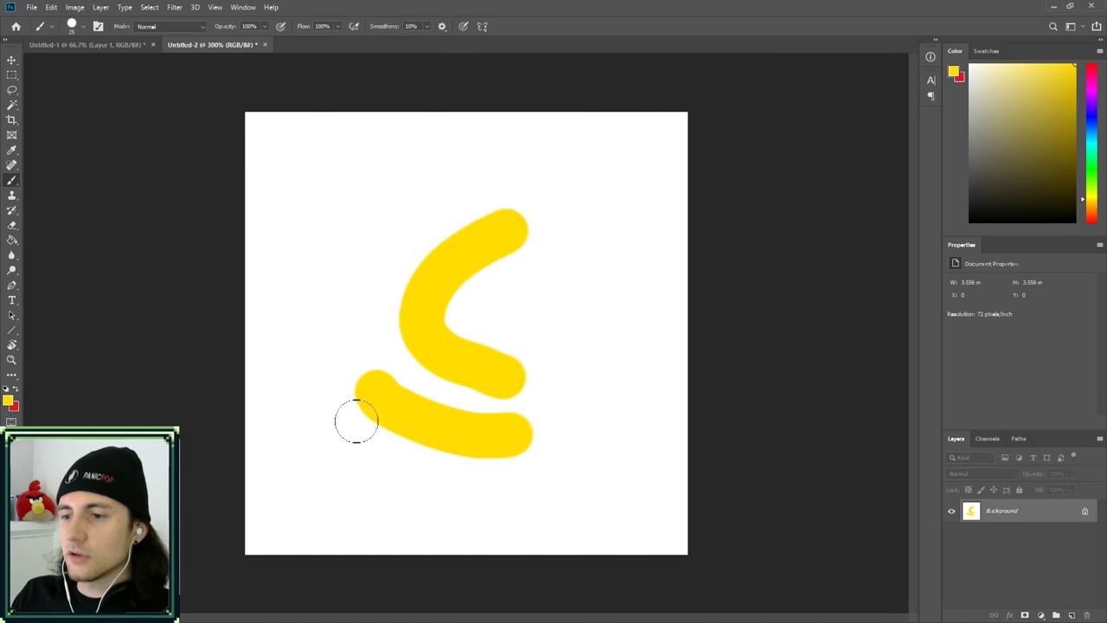
{"action": "key", "text": "ctrl+z"}
{"action": "key", "text": "ctrl+z"}
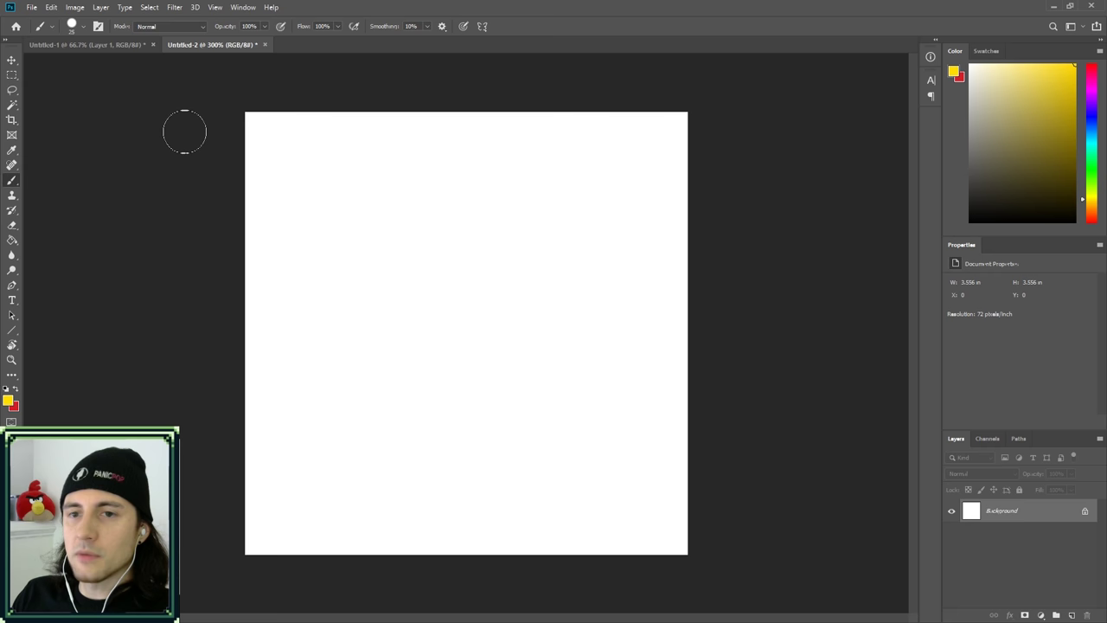
- Switch to the Pencil tool, set the Eraser mode to Pencil, then return to the Pencil
{"action": "right_click", "coordinate": [17, 185]}
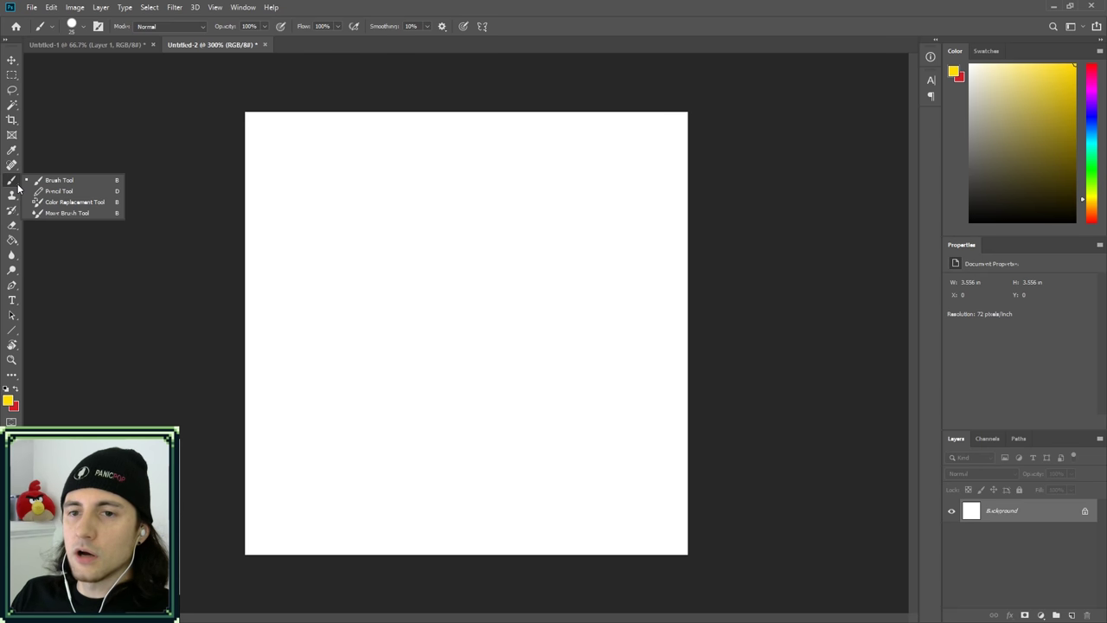
{"action": "left_click", "coordinate": [62, 191]}
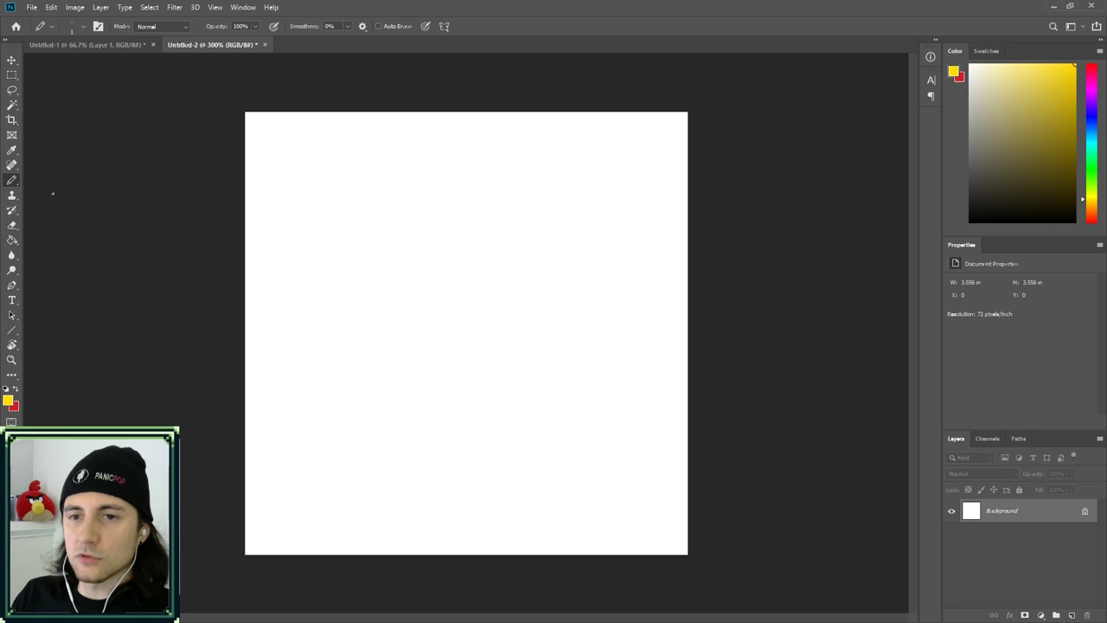
{"action": "left_click", "coordinate": [13, 229]}
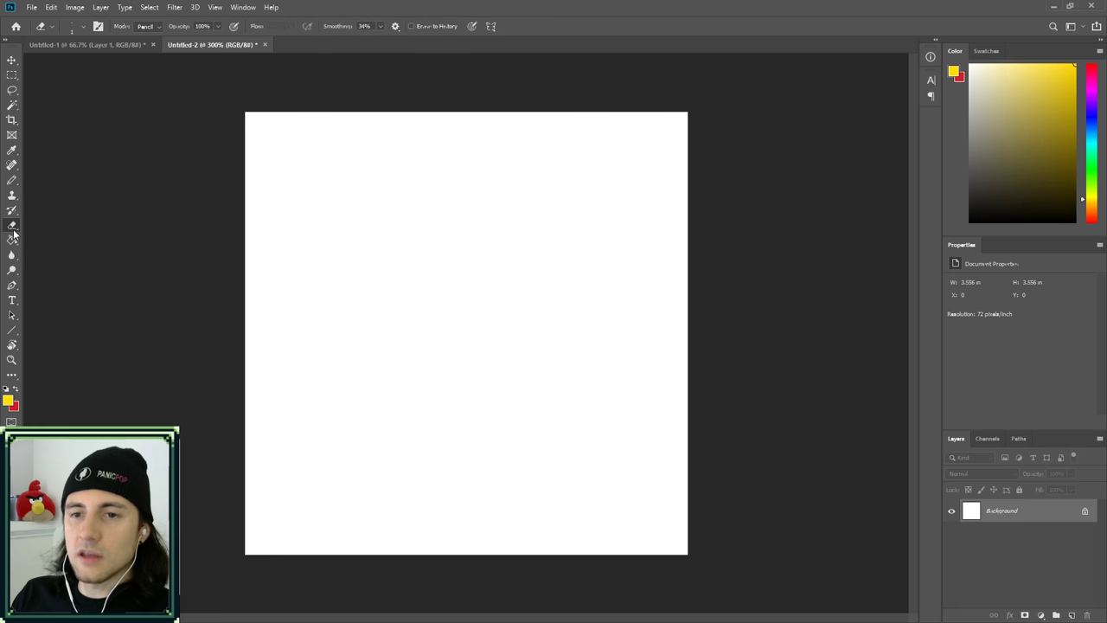
{"action": "left_click", "coordinate": [147, 26]}
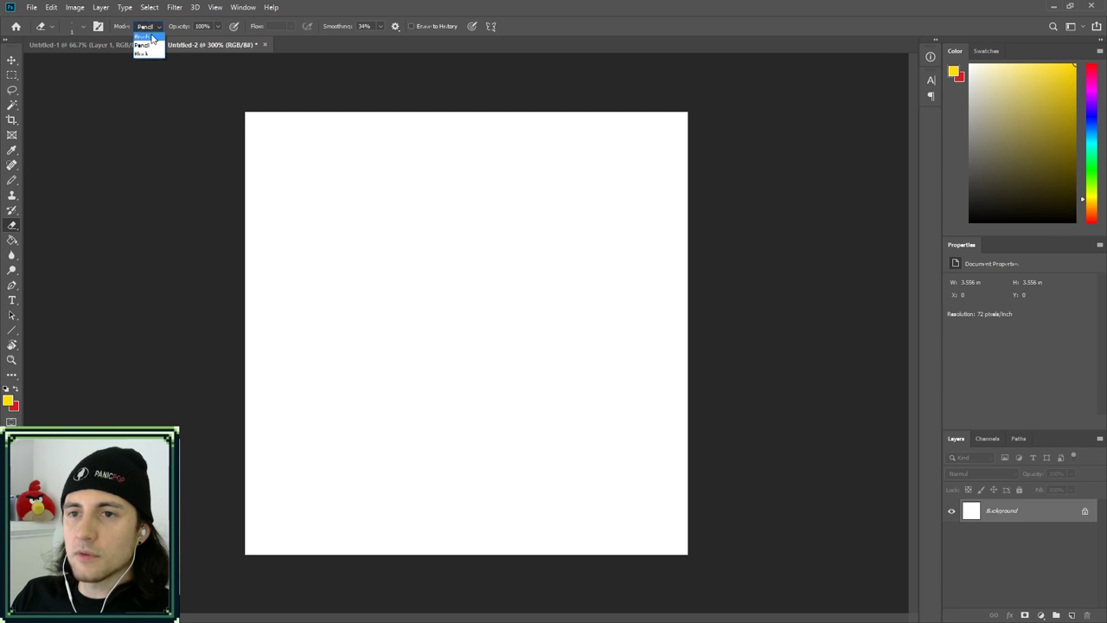
{"action": "left_click", "coordinate": [145, 36]}
{"action": "left_click", "coordinate": [154, 27]}
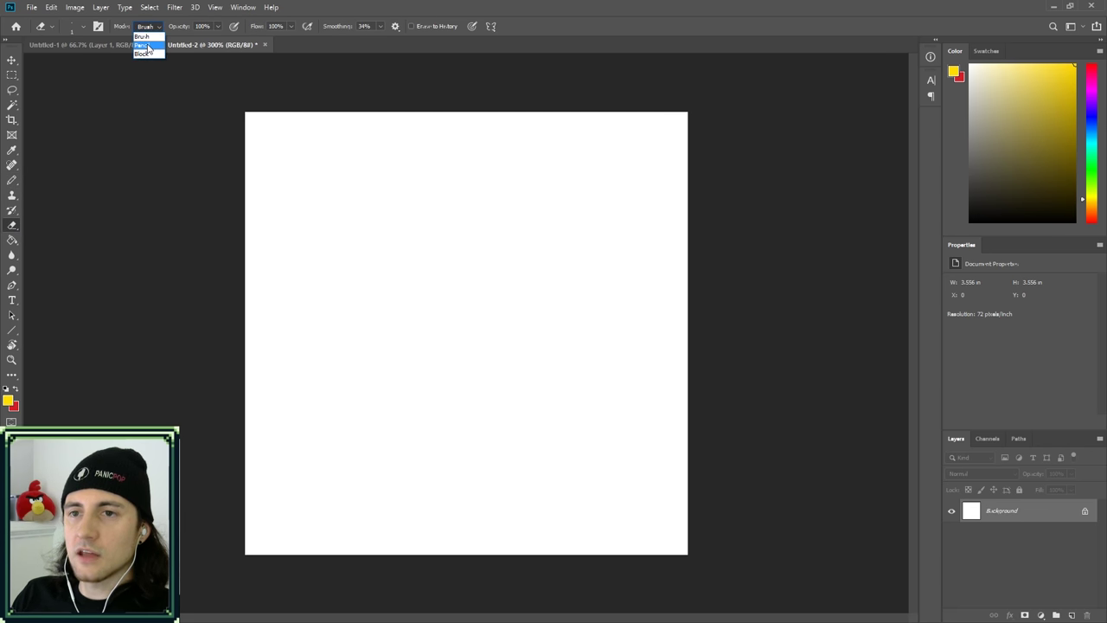
{"action": "left_click", "coordinate": [147, 45]}
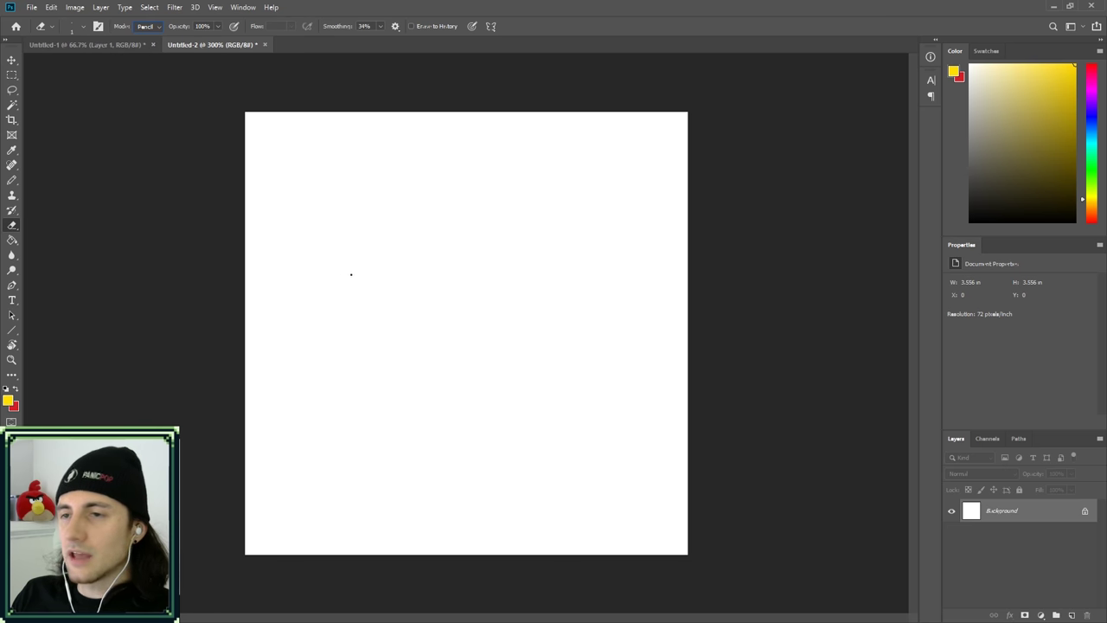
{"action": "key", "text": "b"}
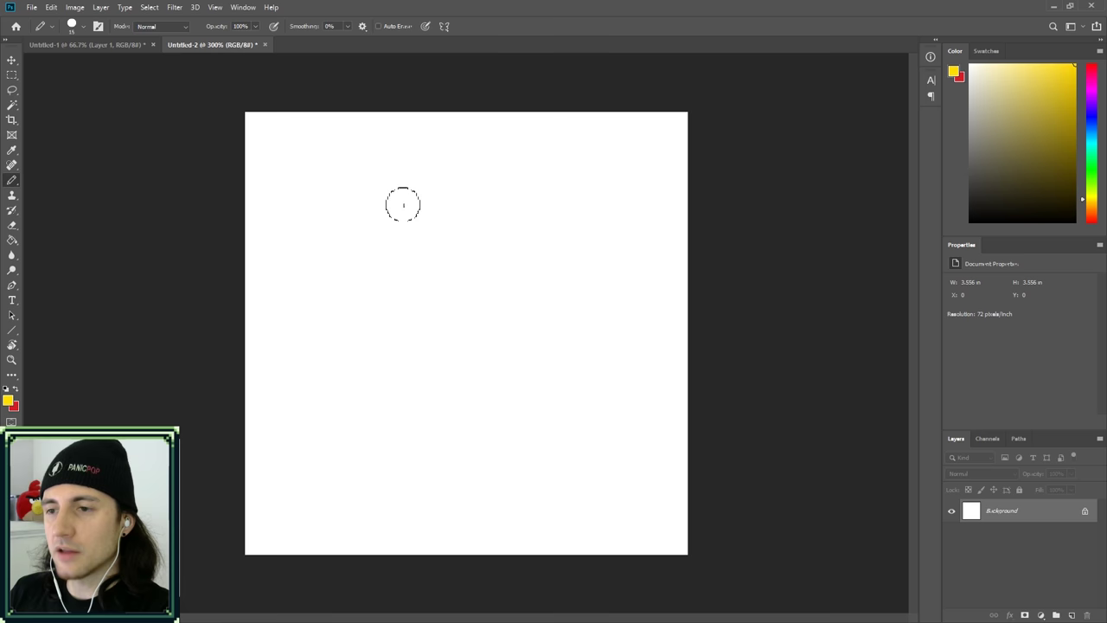
{"action": "left_click_drag", "start_coordinate": [400, 187], "coordinate": [344, 393]}
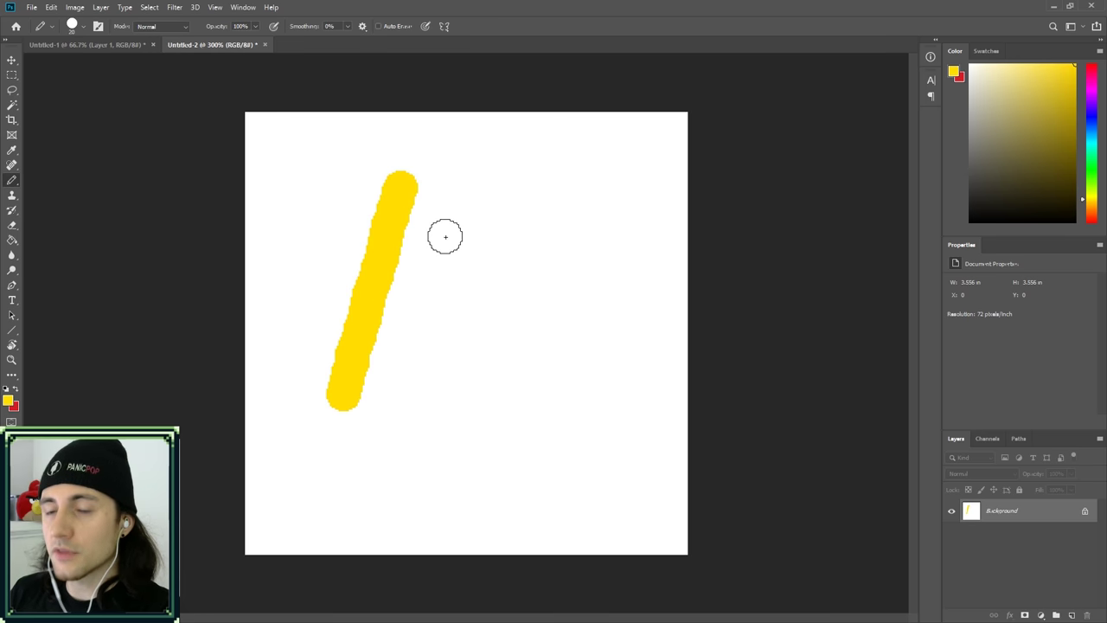
{"action": "right_click", "coordinate": [10, 181]}
{"action": "left_click", "coordinate": [57, 180]}
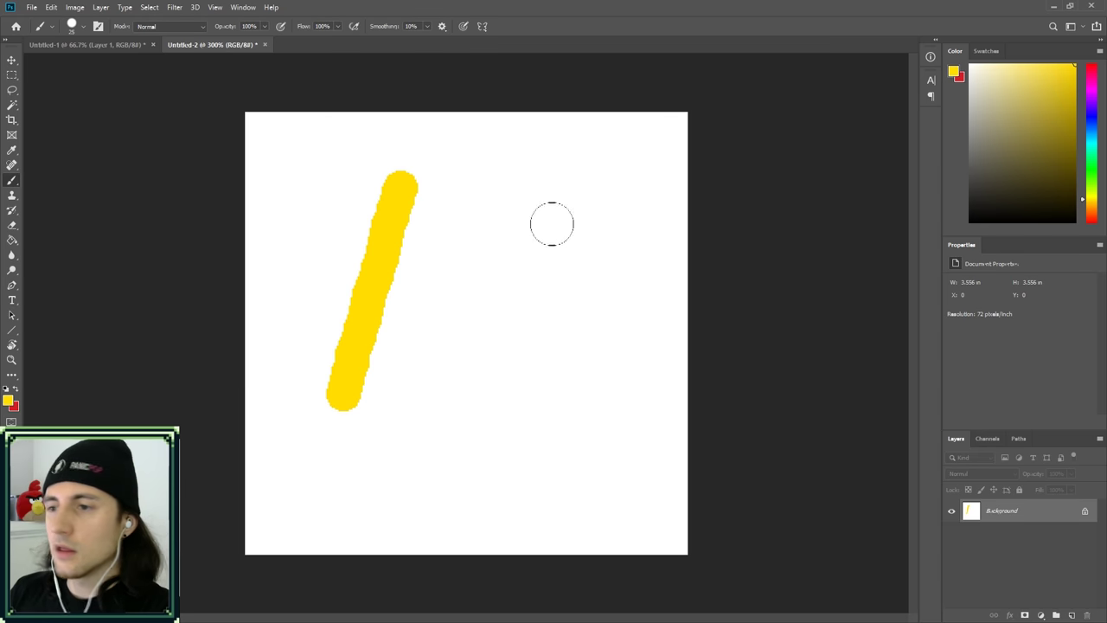
{"action": "key", "text": "bracketright"}
{"action": "key", "text": "bracketright"}
{"action": "key", "text": "bracketright"}
{"action": "left_click_drag", "start_coordinate": [564, 208], "coordinate": [519, 408]}
{"action": "scroll", "coordinate": [467, 367], "scroll_direction": "up", "scroll_amount": 5}
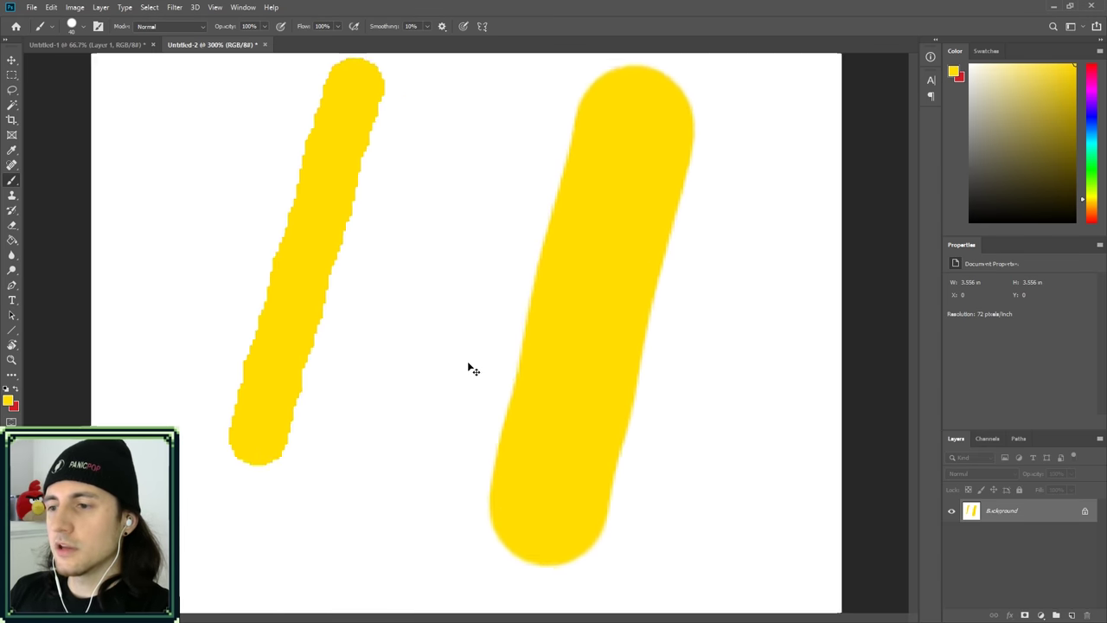
{"action": "scroll", "coordinate": [468, 367], "scroll_direction": "up", "scroll_amount": 2}
{"action": "scroll", "coordinate": [475, 364], "scroll_direction": "down", "scroll_amount": 2}
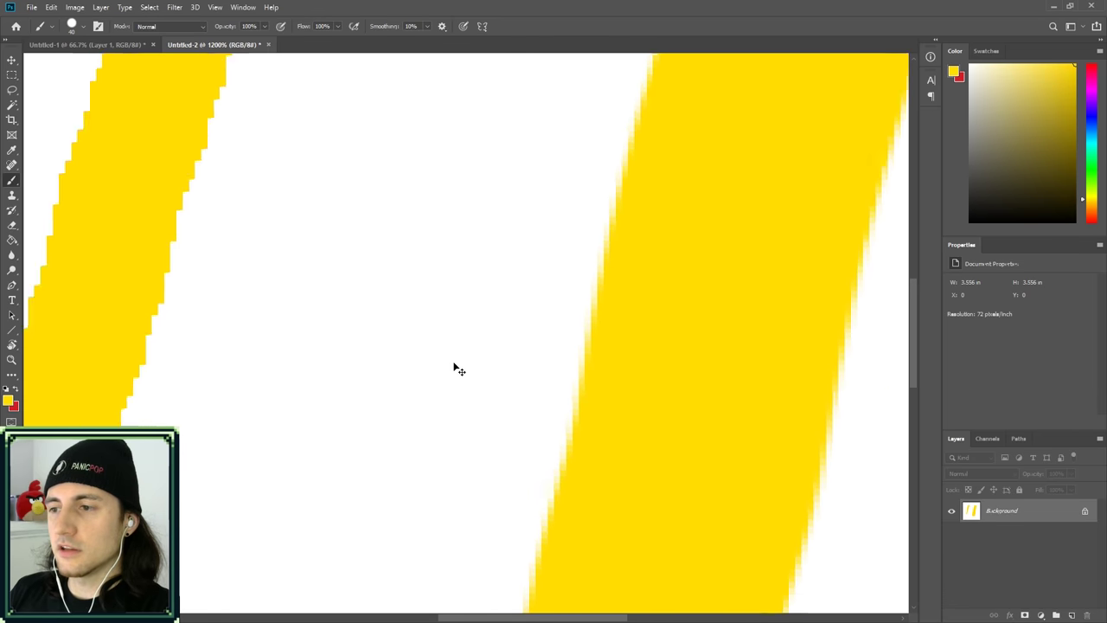
{"action": "key", "text": "bracketleft"}
{"action": "key", "text": "bracketleft"}
{"action": "key", "text": "bracketleft"}
{"action": "key", "text": "bracketleft"}
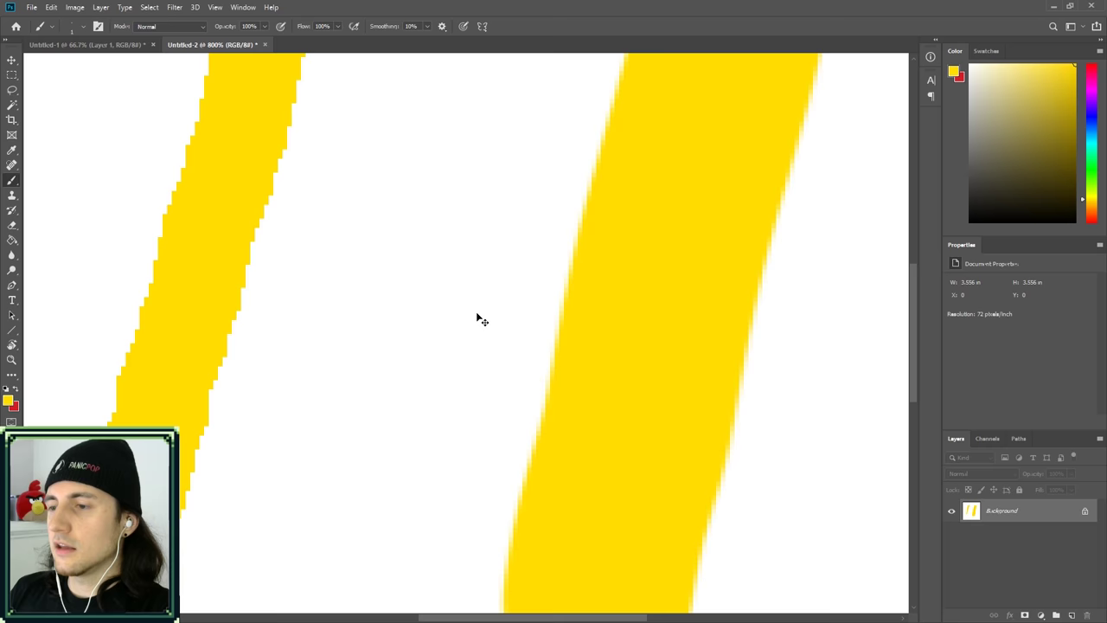
{"action": "scroll", "coordinate": [476, 318], "scroll_direction": "down", "scroll_amount": 5}
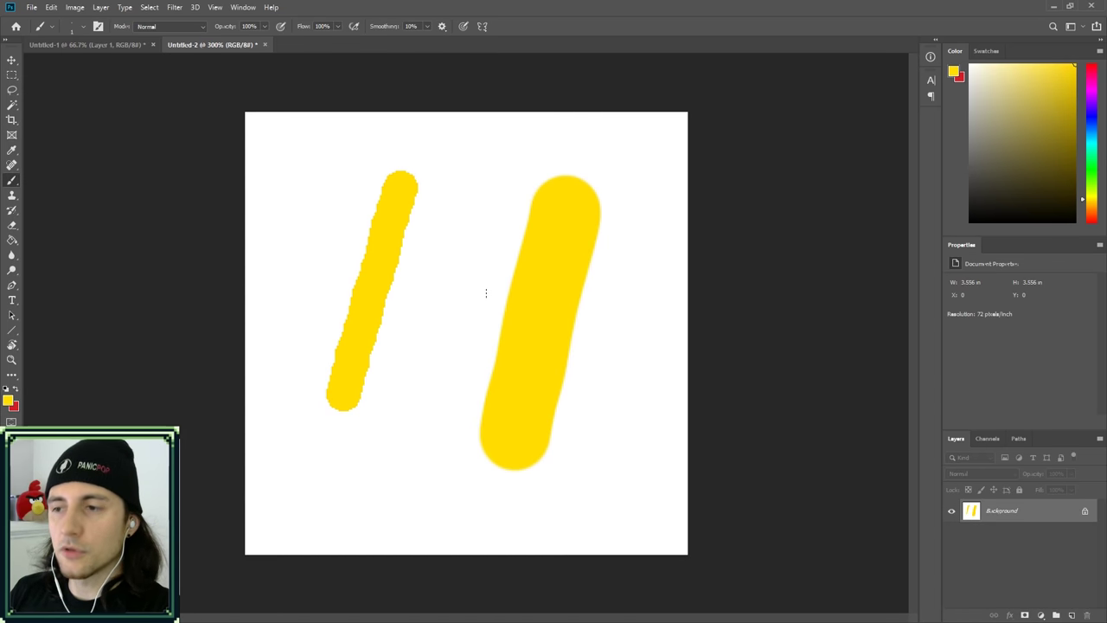
{"action": "scroll", "coordinate": [486, 294], "scroll_direction": "up", "scroll_amount": 7}
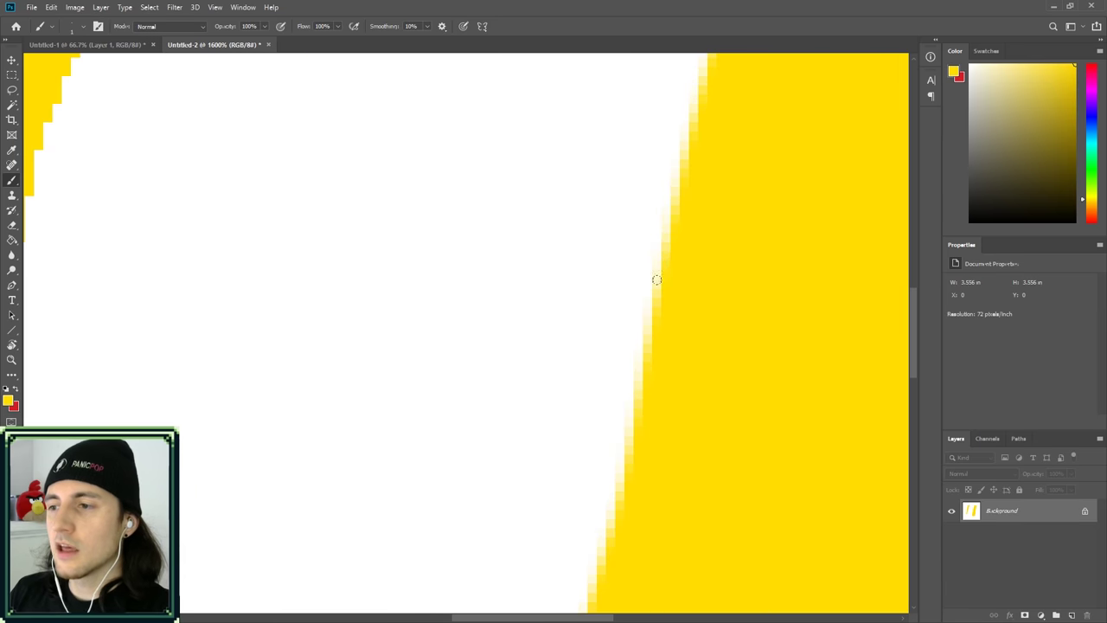
{"action": "scroll", "coordinate": [655, 335], "scroll_direction": "down", "scroll_amount": 2}
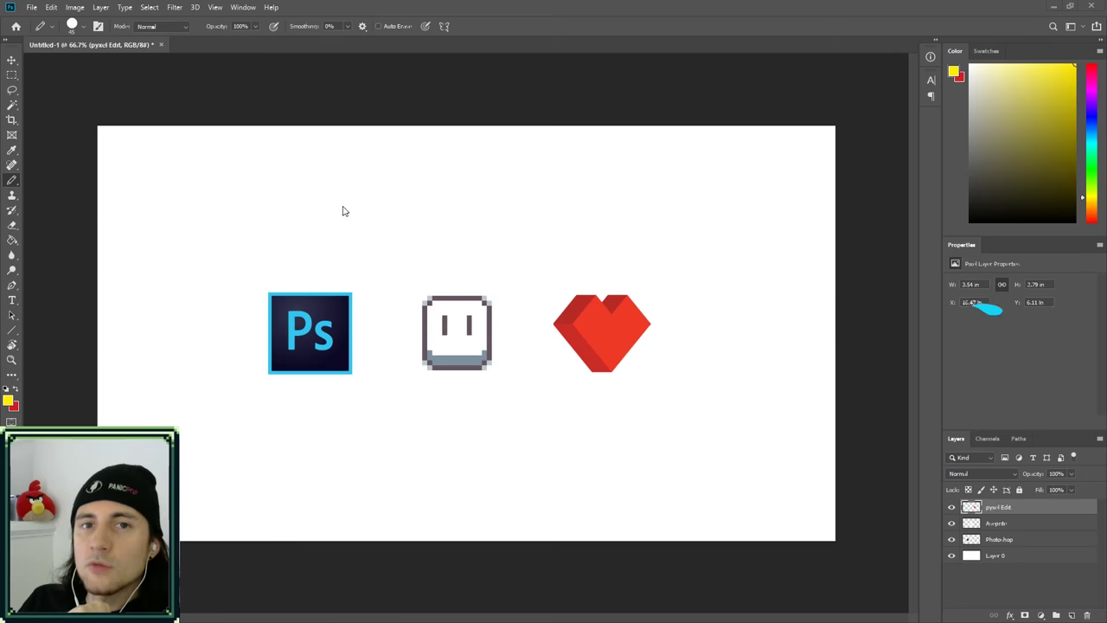
- Open a New Window of Untitled-1, float it, zoom to 25% and shrink it to a small preview
{"action": "left_click", "coordinate": [241, 9]}
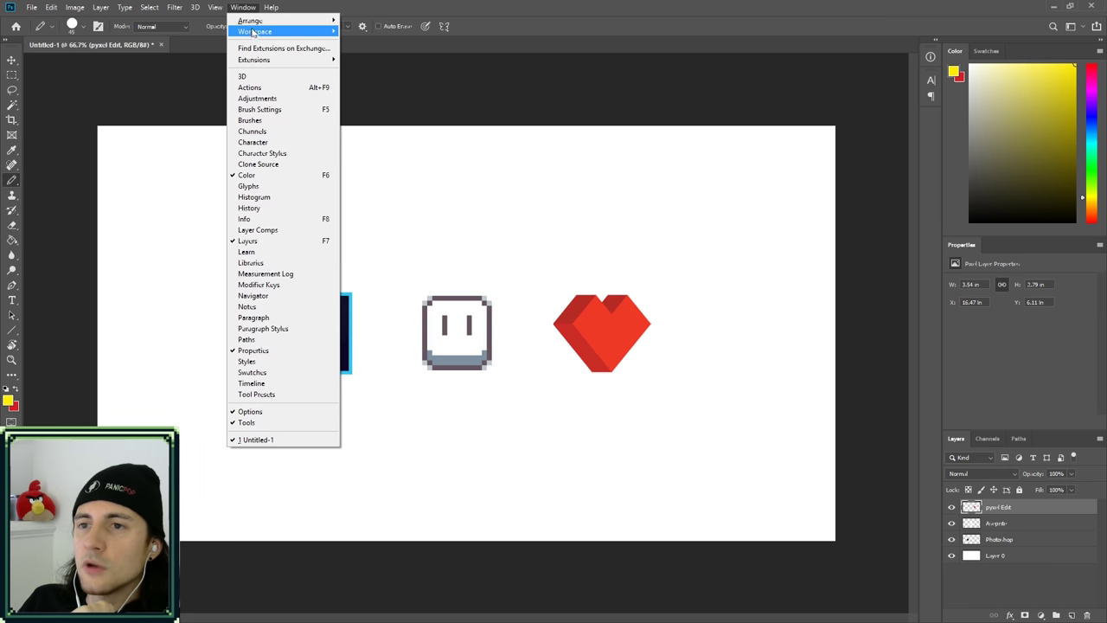
{"action": "mouse_move", "coordinate": [272, 23]}
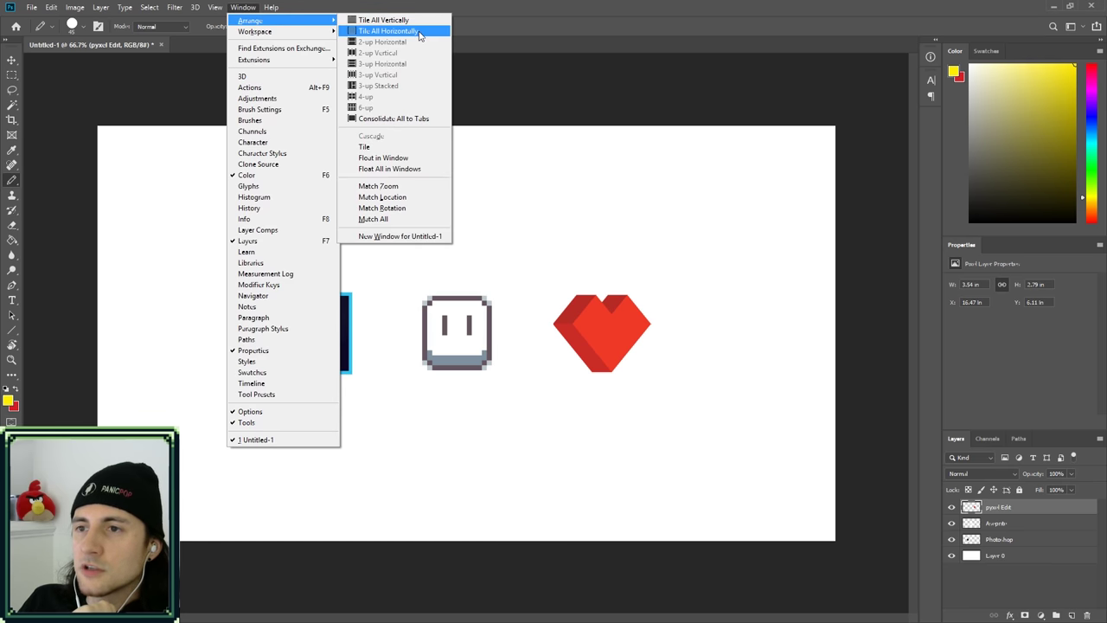
{"action": "left_click", "coordinate": [385, 238]}
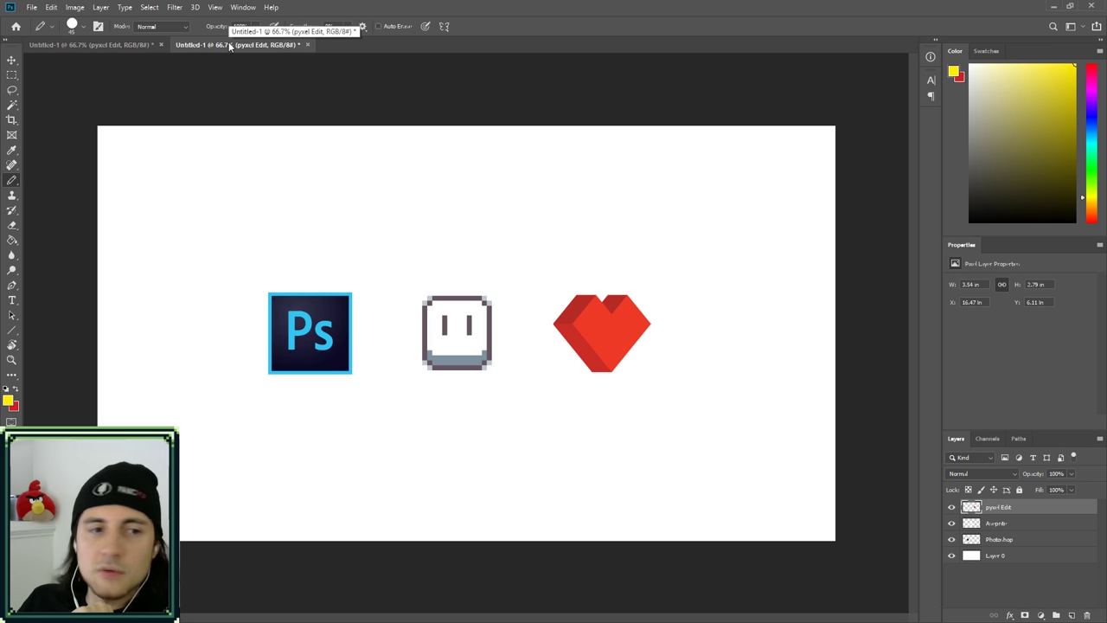
{"action": "left_click_drag", "start_coordinate": [228, 42], "coordinate": [319, 130]}
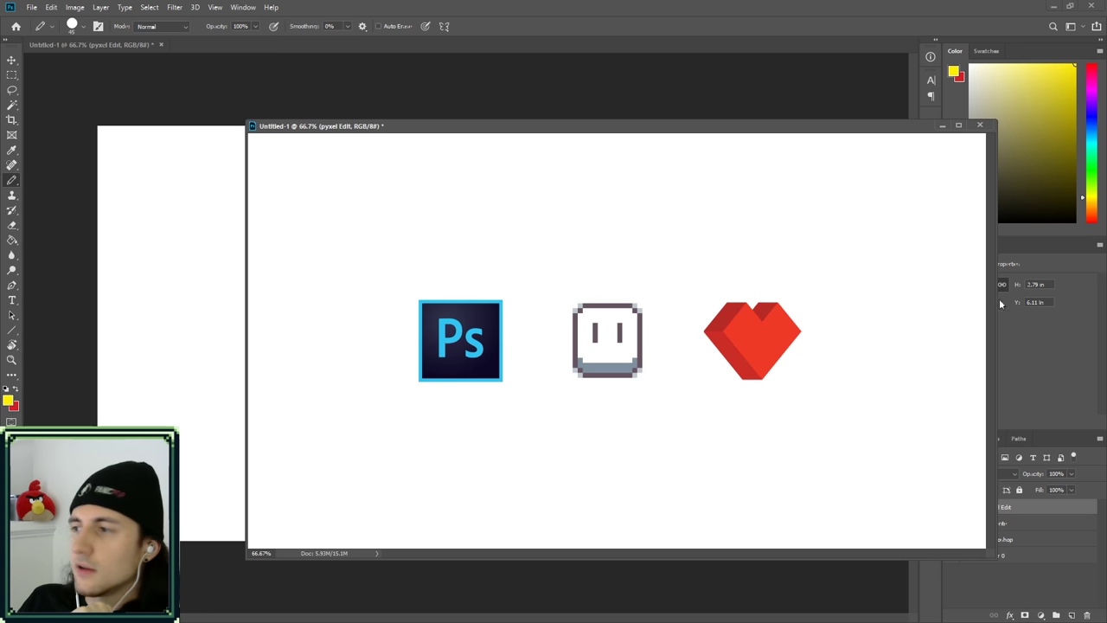
{"action": "key", "text": "ctrl+minus"}
{"action": "key", "text": "ctrl+minus"}
{"action": "key", "text": "ctrl+minus"}
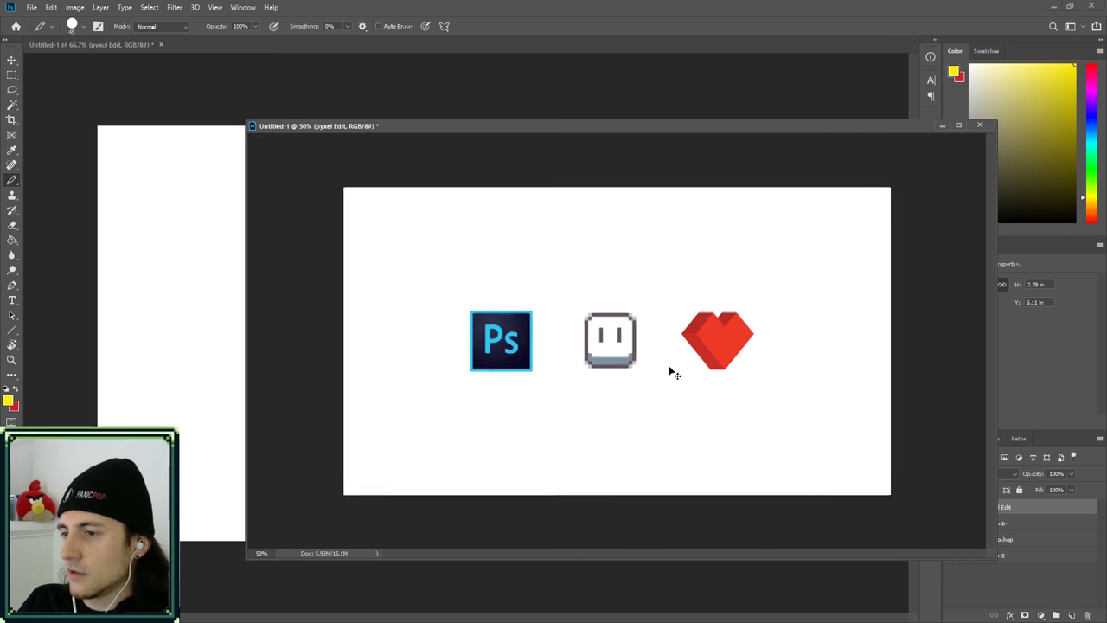
{"action": "left_click_drag", "start_coordinate": [999, 566], "coordinate": [536, 313]}
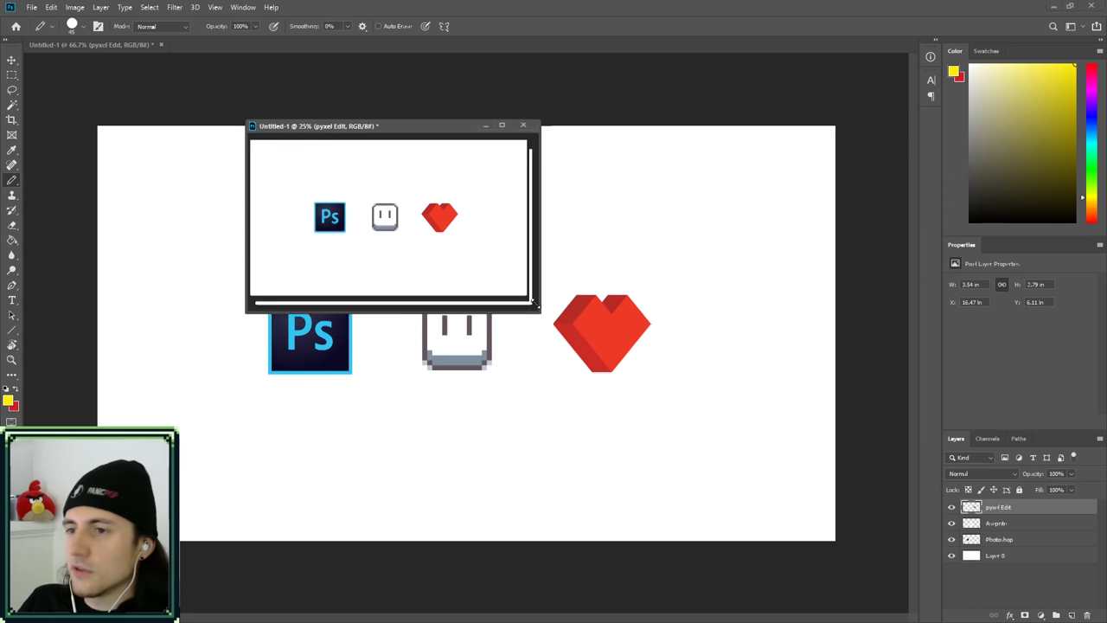
{"action": "left_click_drag", "start_coordinate": [415, 121], "coordinate": [782, 75]}
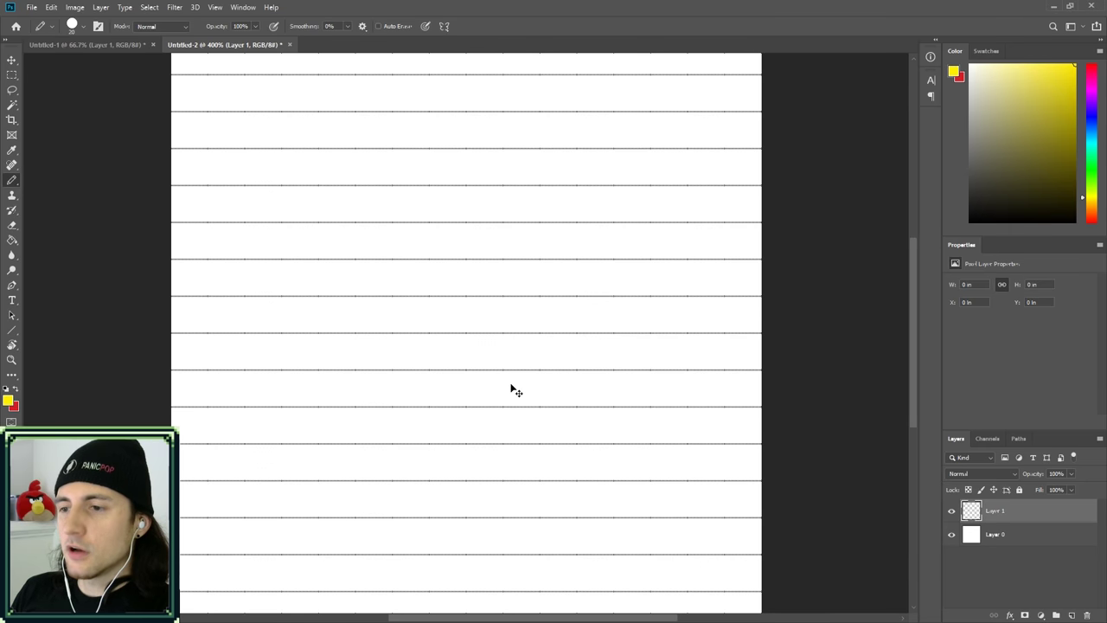
- Set Guides, Grid & Slices preferences to a gridline every 16 pixels with 1 subdivision
{"action": "key", "text": "ctrl+plus"}
{"action": "key", "text": "ctrl+plus"}
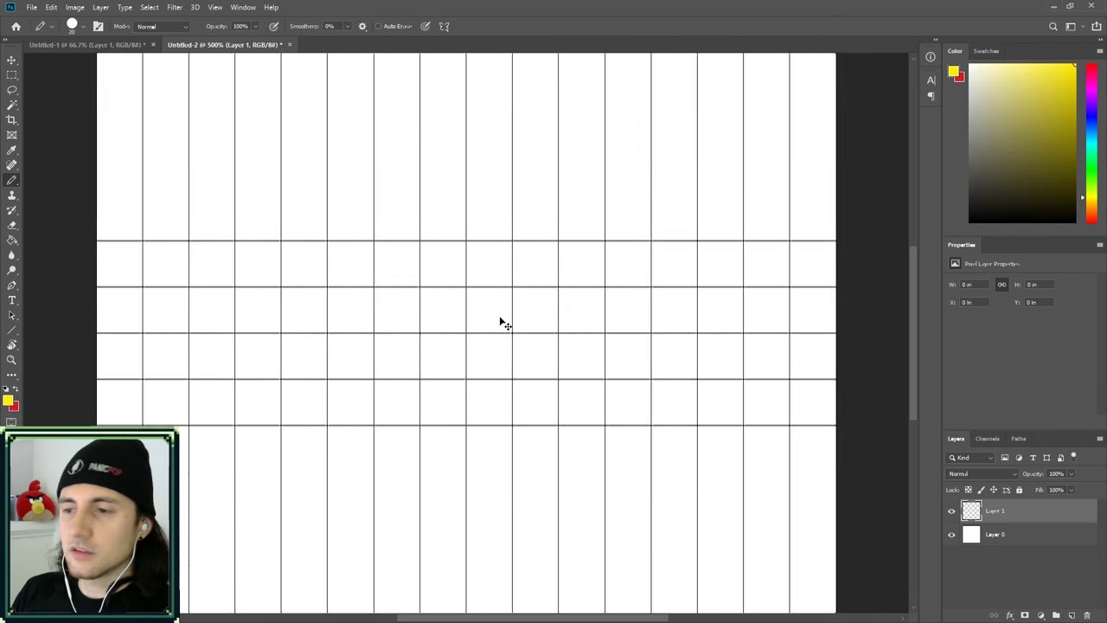
{"action": "key", "text": "ctrl+minus"}
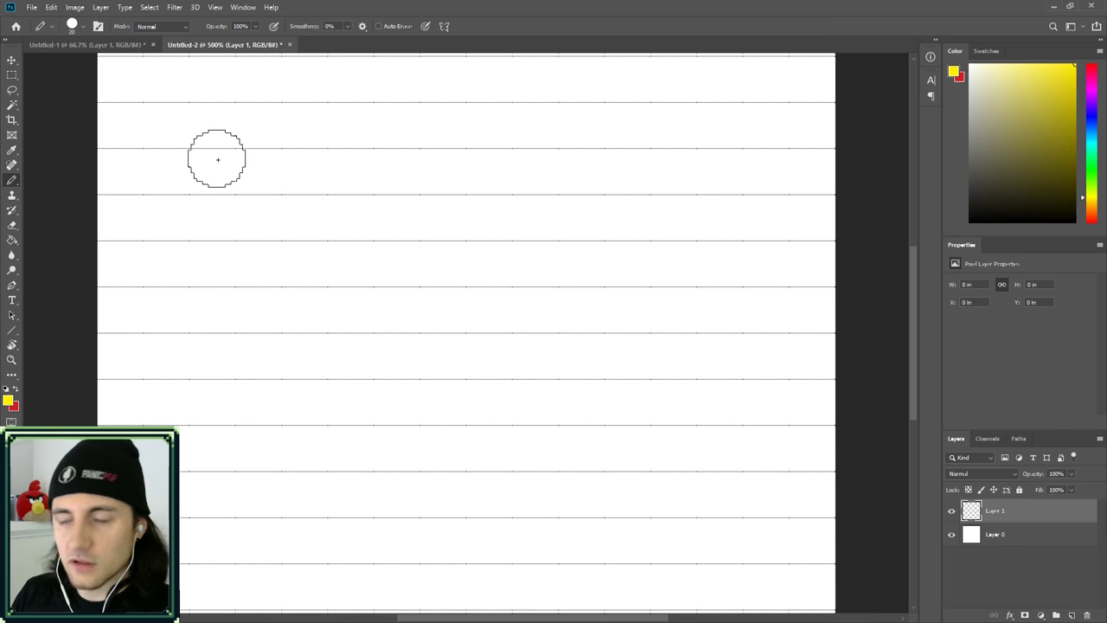
{"action": "left_click", "coordinate": [51, 7]}
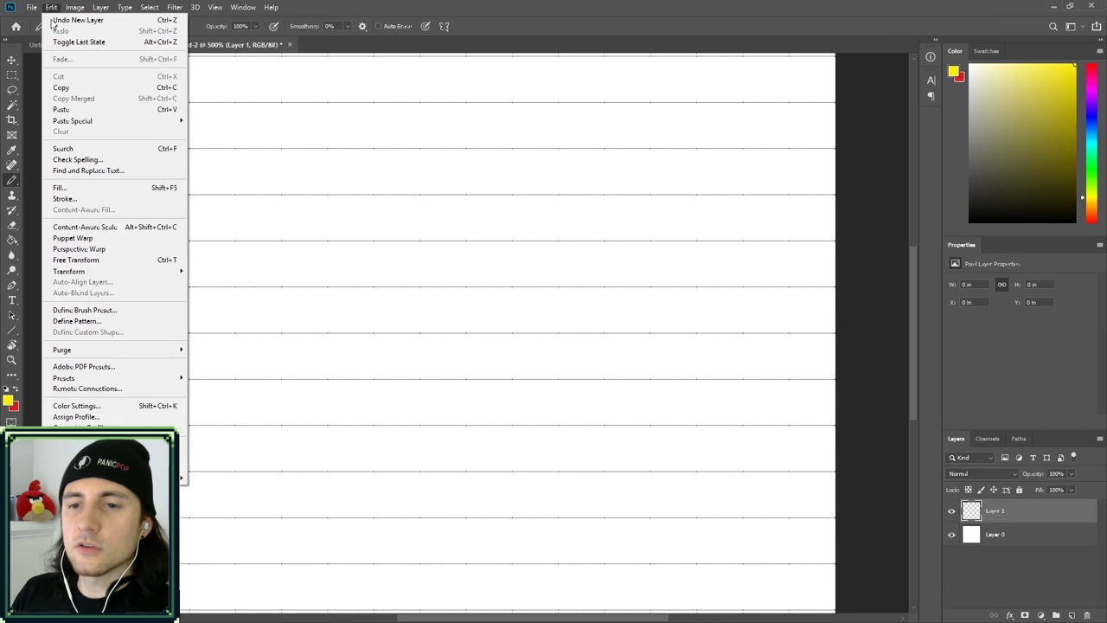
{"action": "mouse_move", "coordinate": [165, 478]}
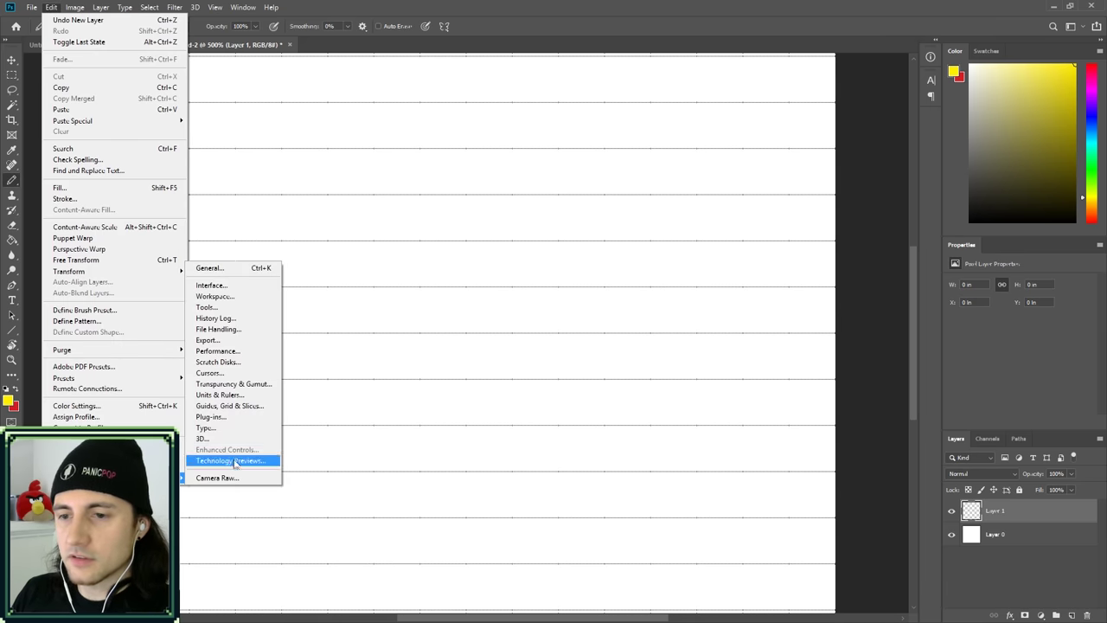
{"action": "left_click", "coordinate": [232, 407]}
{"action": "left_click_drag", "start_coordinate": [547, 162], "coordinate": [464, 121]}
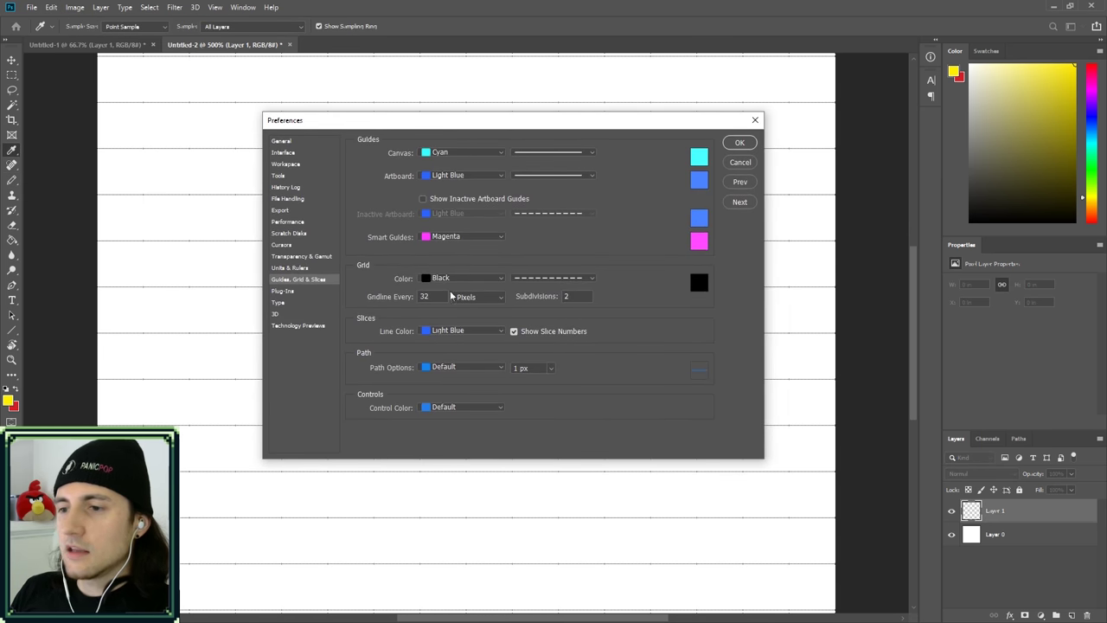
{"action": "type", "text": "16"}
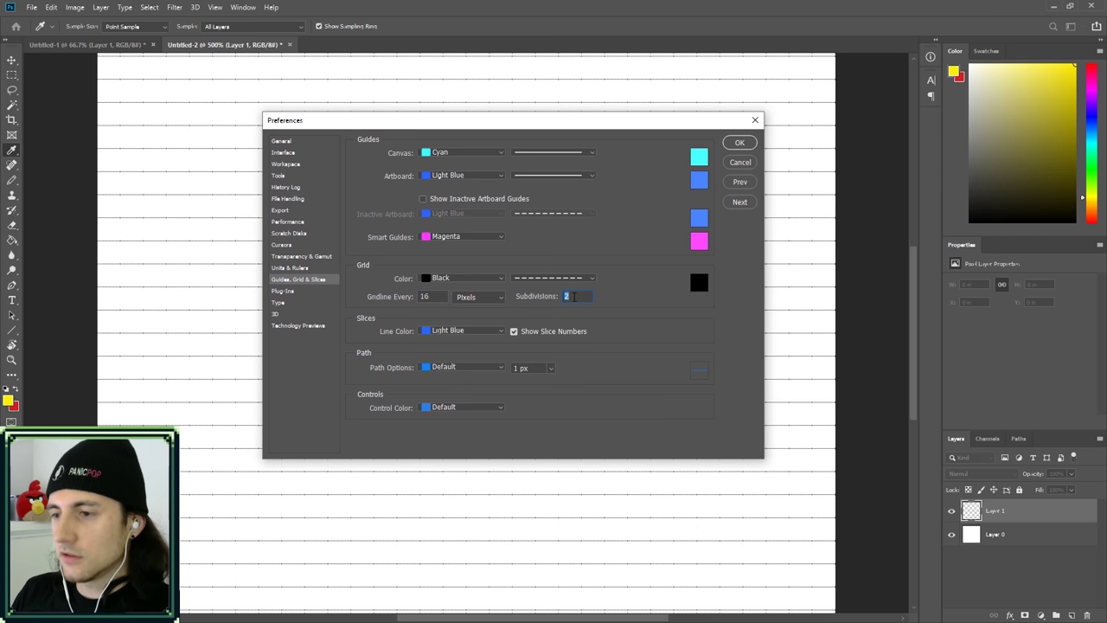
{"action": "type", "text": "0"}
{"action": "type", "text": "1"}
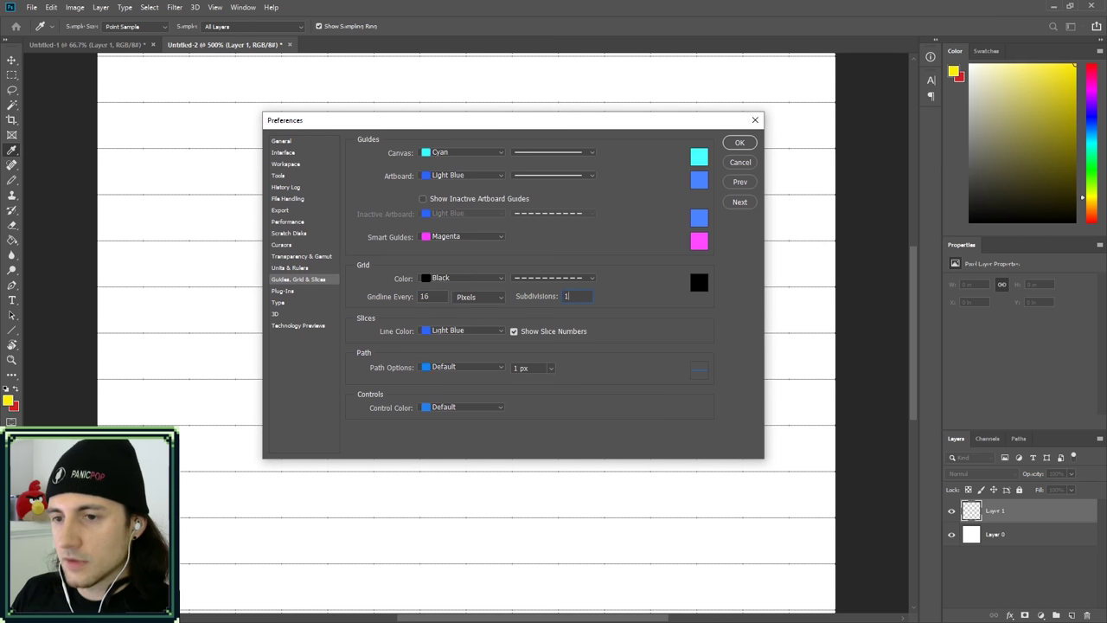
{"action": "left_click_drag", "start_coordinate": [532, 134], "coordinate": [815, 152]}
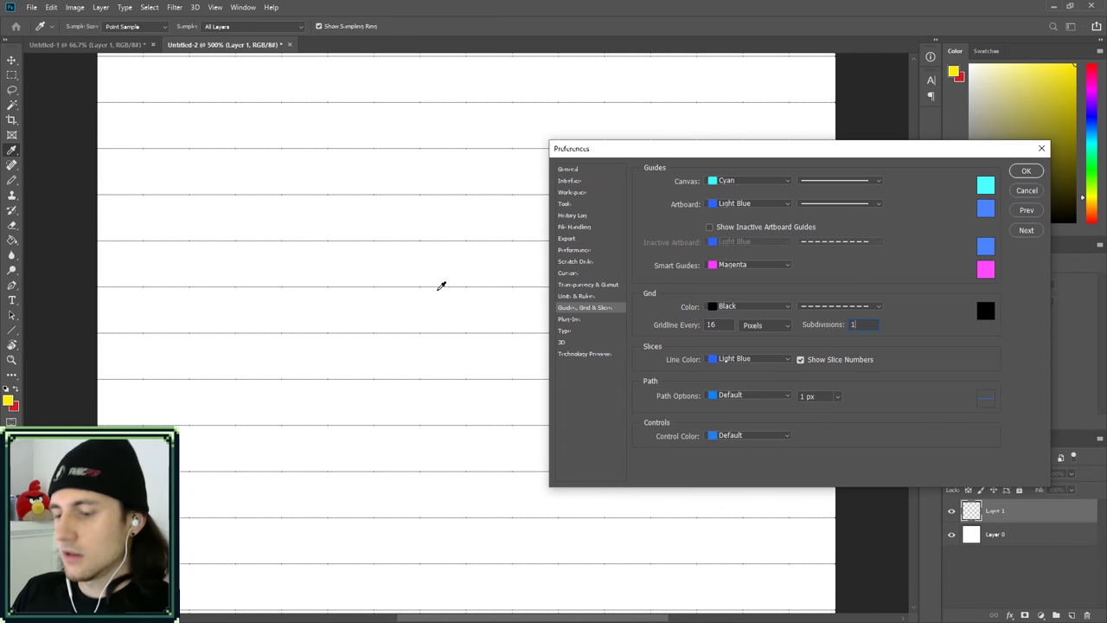
{"action": "scroll", "coordinate": [441, 285], "scroll_direction": "up", "scroll_amount": 5}
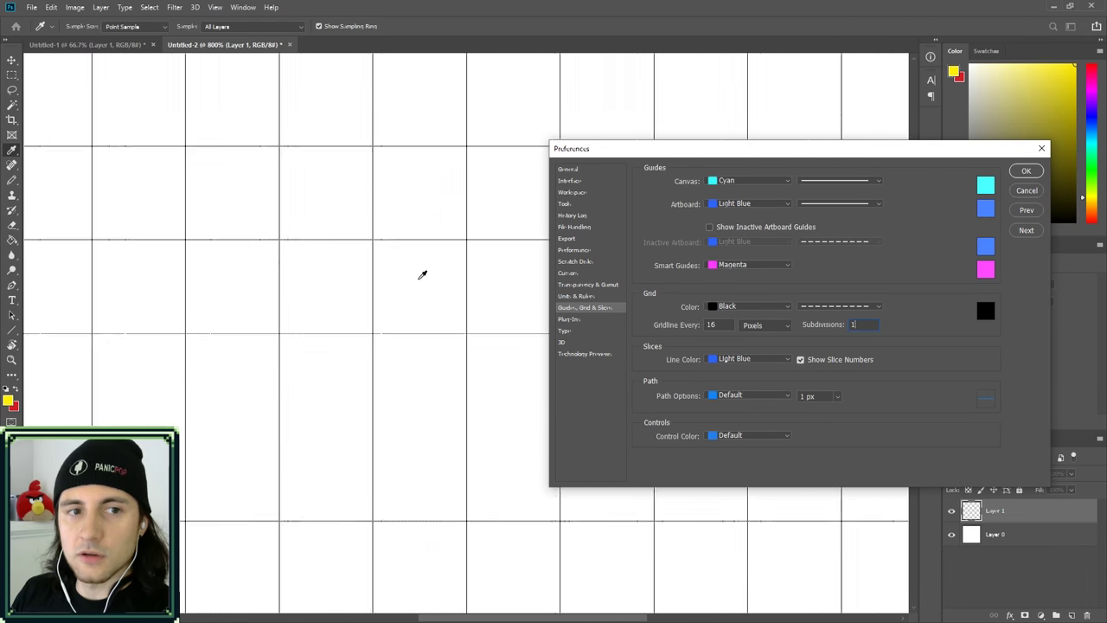
{"action": "scroll", "coordinate": [422, 274], "scroll_direction": "up", "scroll_amount": 2}
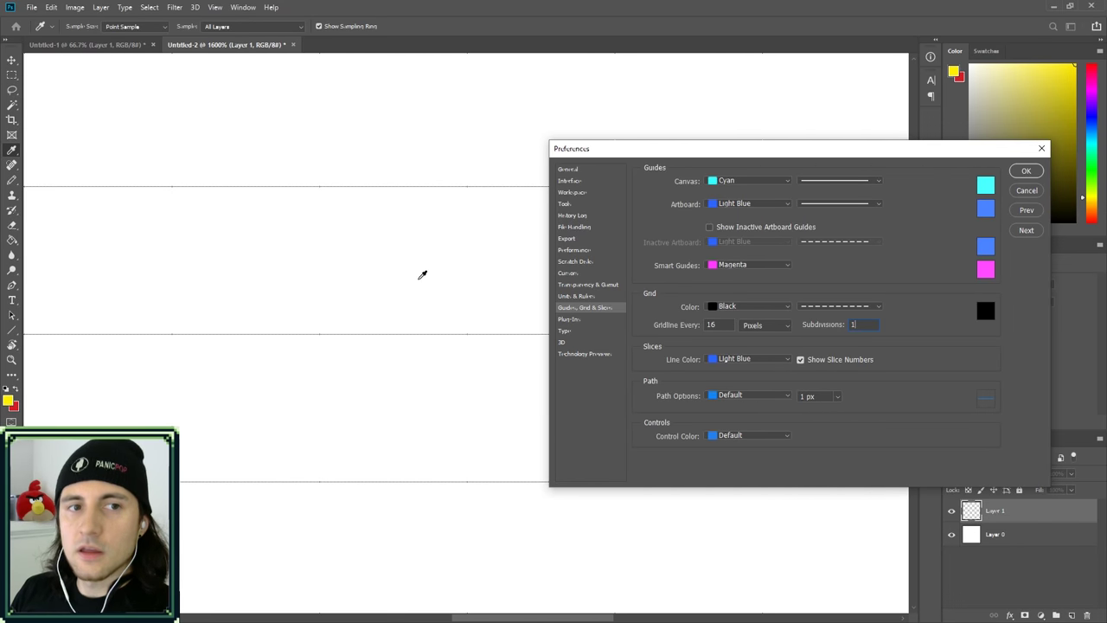
{"action": "key", "text": "Return"}
- Draw a short yellow pencil stroke upward inside one grid cell
{"action": "key", "text": "b"}
{"action": "key", "text": "alt+bracketleft"}
{"action": "mouse_move", "coordinate": [473, 309]}
{"action": "left_mouse_down"}
{"action": "mouse_move", "coordinate": [470, 320]}
{"action": "mouse_move", "coordinate": [469, 212]}
{"action": "mouse_move", "coordinate": [452, 196]}
{"action": "mouse_move", "coordinate": [379, 195]}
{"action": "left_mouse_up"}
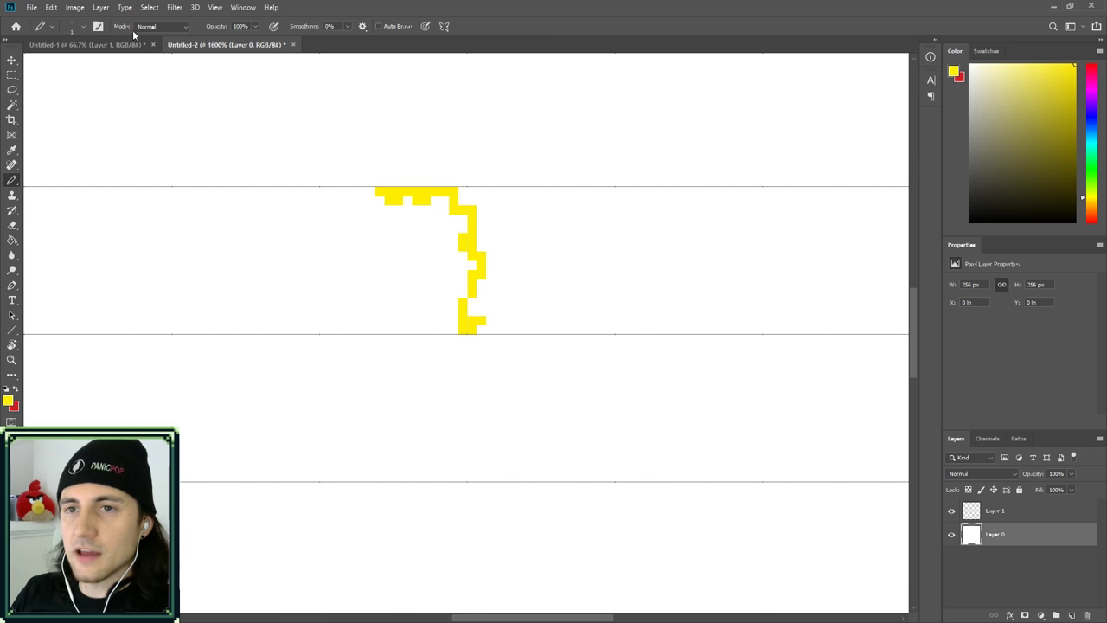
- Check the View > Snap To options and dismiss the menu without changing anything
{"action": "left_click", "coordinate": [52, 7]}
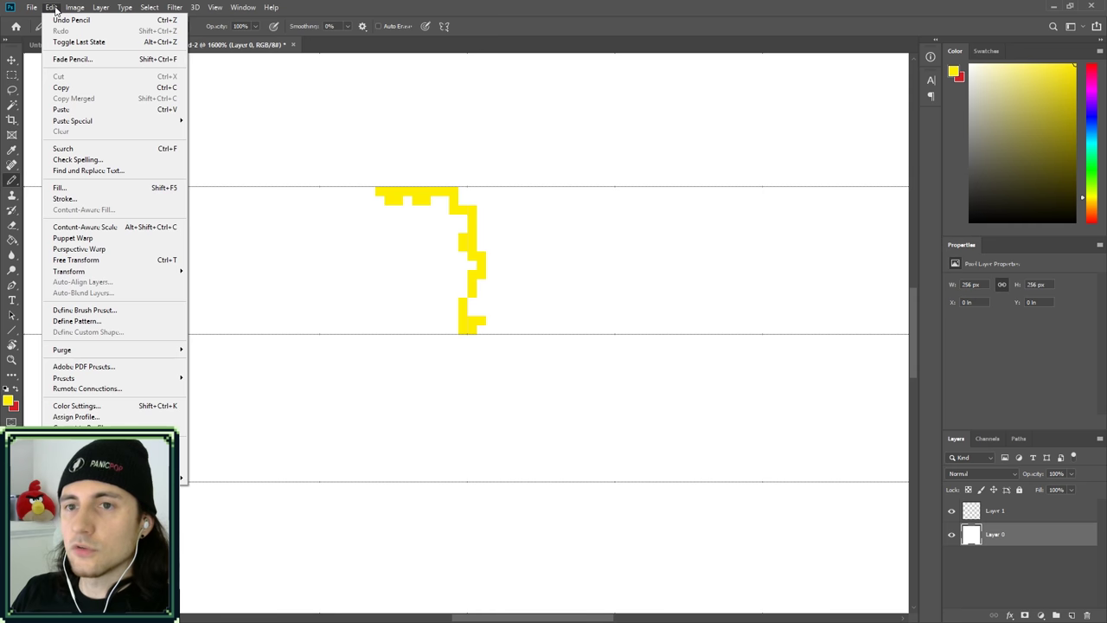
{"action": "mouse_move", "coordinate": [214, 8]}
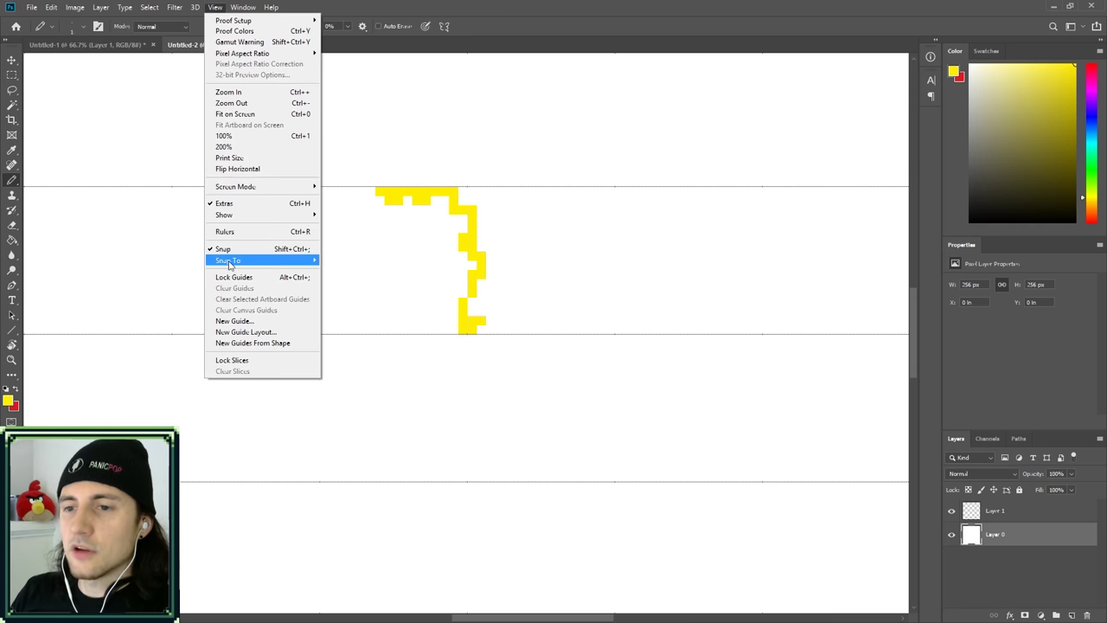
{"action": "mouse_move", "coordinate": [277, 260]}
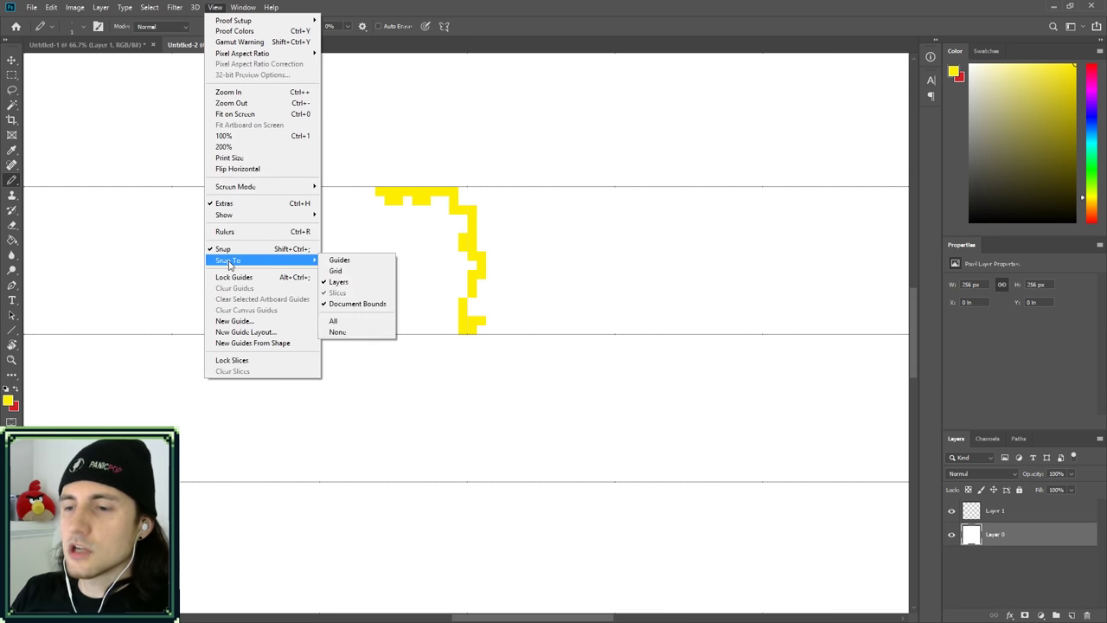
{"action": "left_click", "coordinate": [488, 251]}
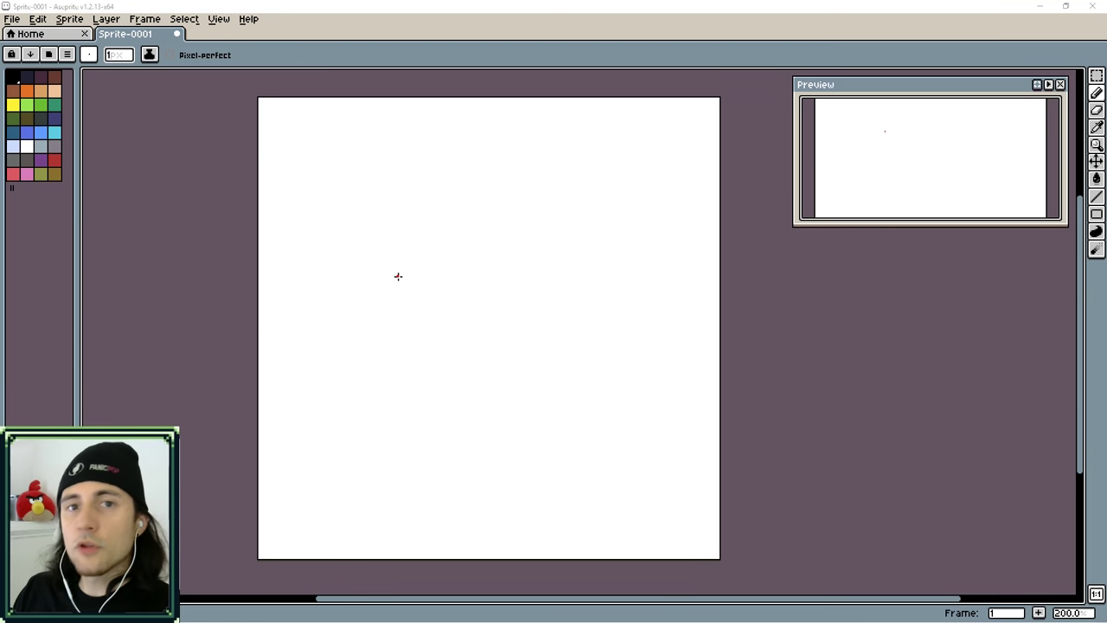
- Draw a red test spiral on the sprite, undo it and return to the Pencil
{"action": "mouse_move", "coordinate": [481, 243]}
{"action": "left_mouse_down"}
{"action": "mouse_move", "coordinate": [389, 346]}
{"action": "mouse_move", "coordinate": [512, 317]}
{"action": "left_mouse_up"}
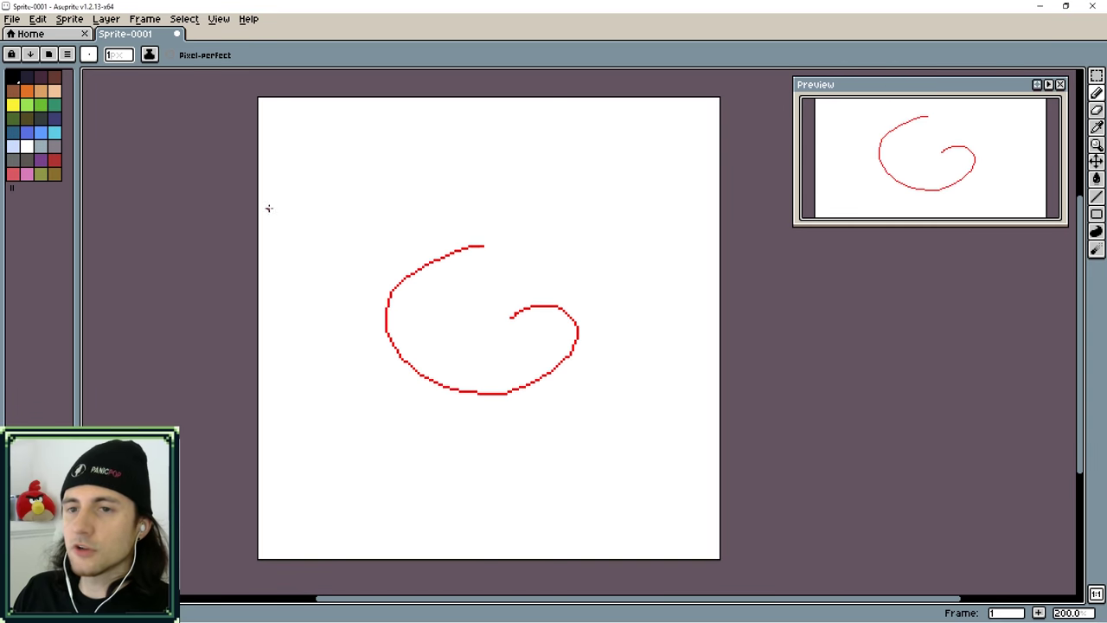
{"action": "key", "text": "ctrl+z"}
{"action": "key", "text": "v"}
{"action": "key", "text": "b"}
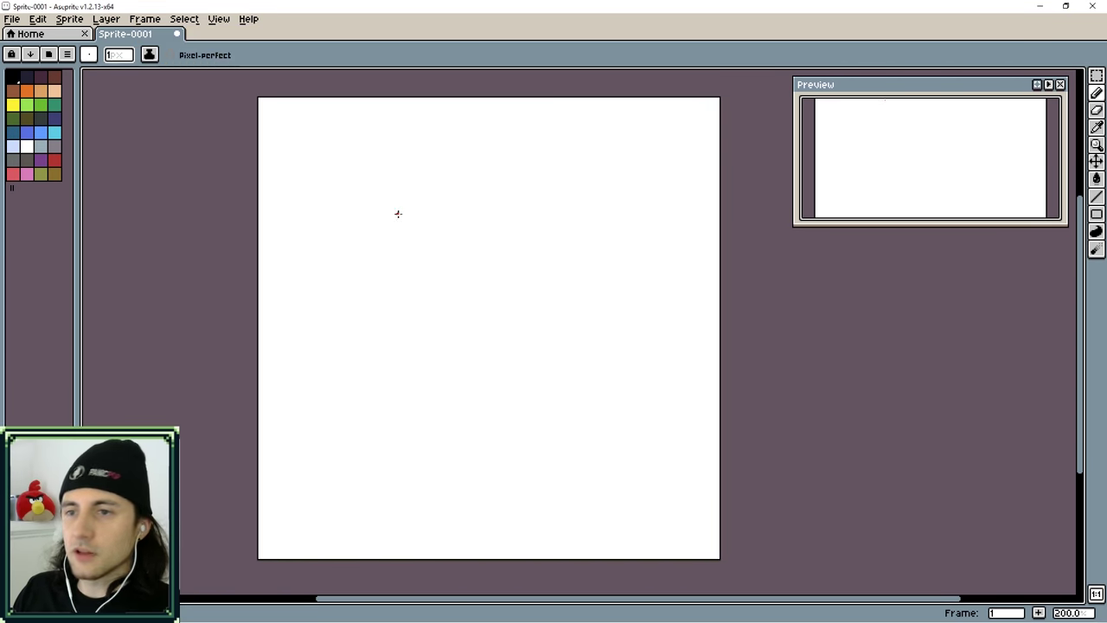
- Draw and undo red diagonal test lines, then enable Pixel-perfect drawing
{"action": "scroll", "coordinate": [445, 267], "scroll_direction": "up", "scroll_amount": 2}
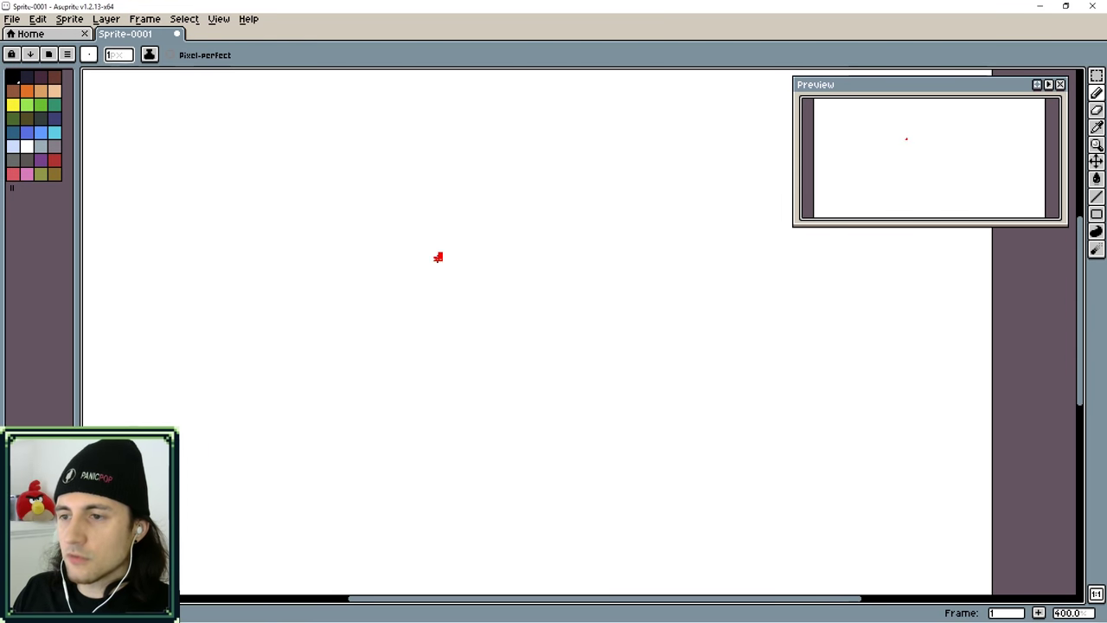
{"action": "left_click_drag", "start_coordinate": [427, 268], "coordinate": [394, 296]}
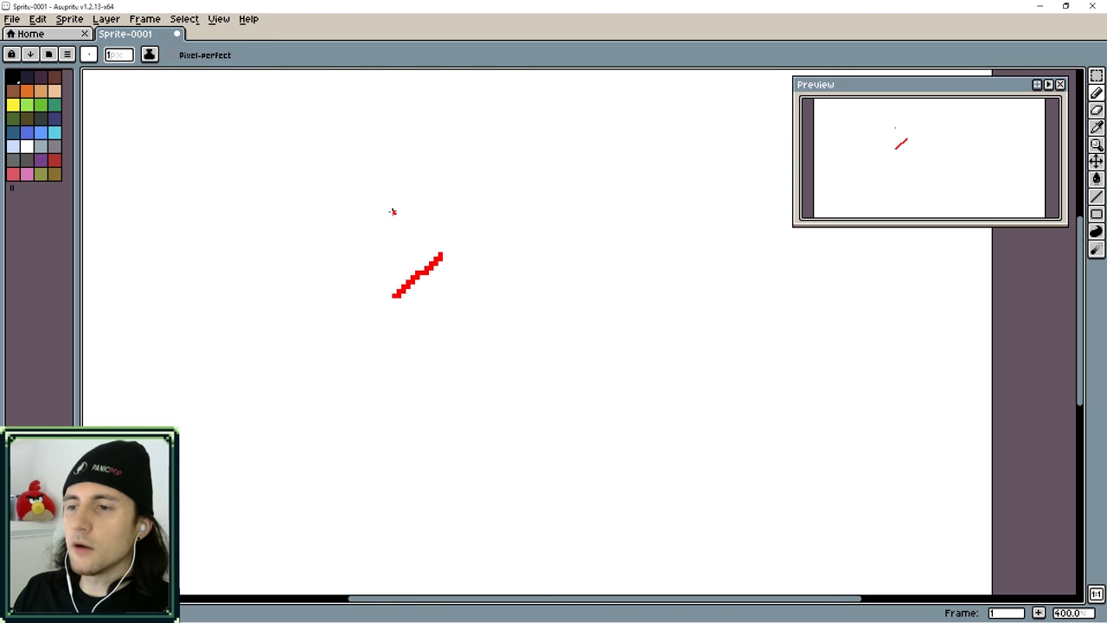
{"action": "left_click_drag", "start_coordinate": [399, 208], "coordinate": [333, 261]}
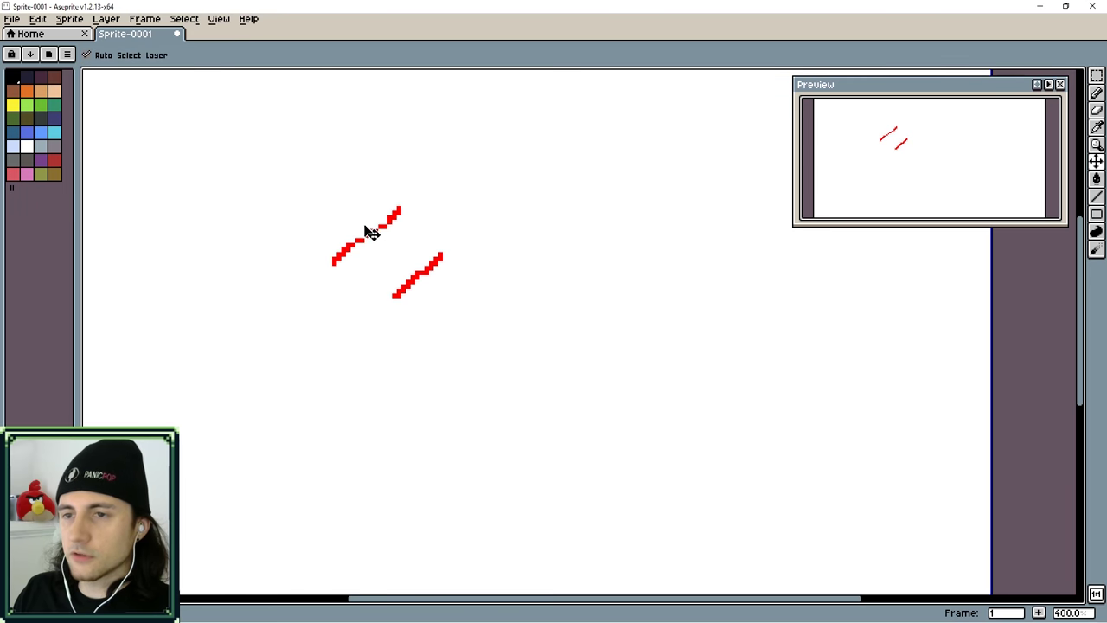
{"action": "key", "text": "ctrl+z"}
{"action": "left_click", "coordinate": [178, 58]}
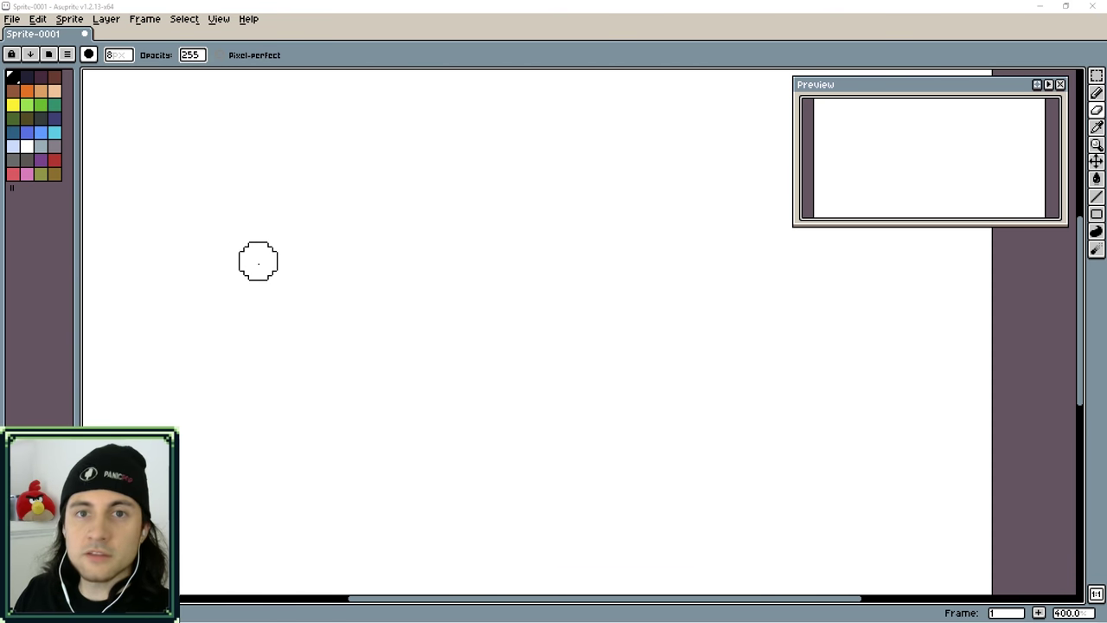
- Show the Timeline and turn on vertical symmetry from the View menu
{"action": "left_click", "coordinate": [218, 19]}
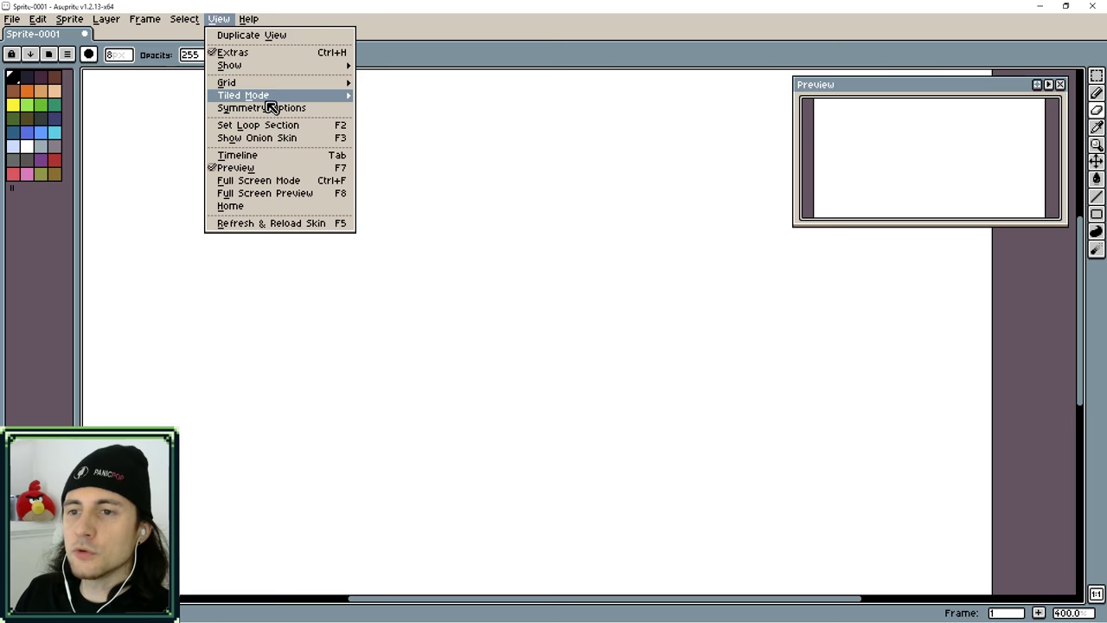
{"action": "mouse_move", "coordinate": [272, 79]}
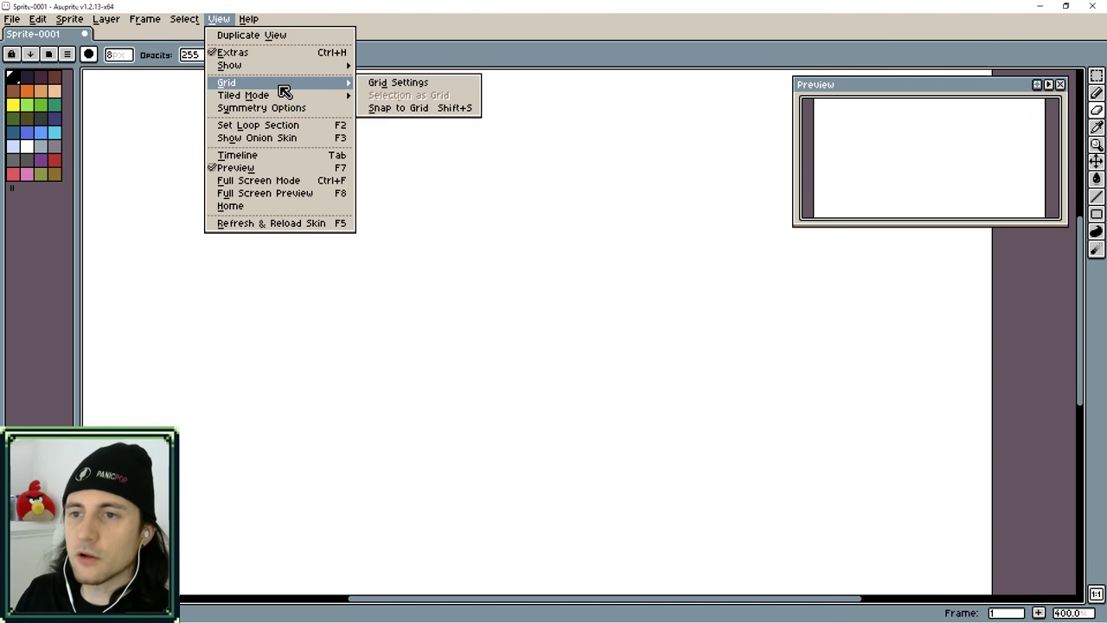
{"action": "left_click", "coordinate": [244, 159]}
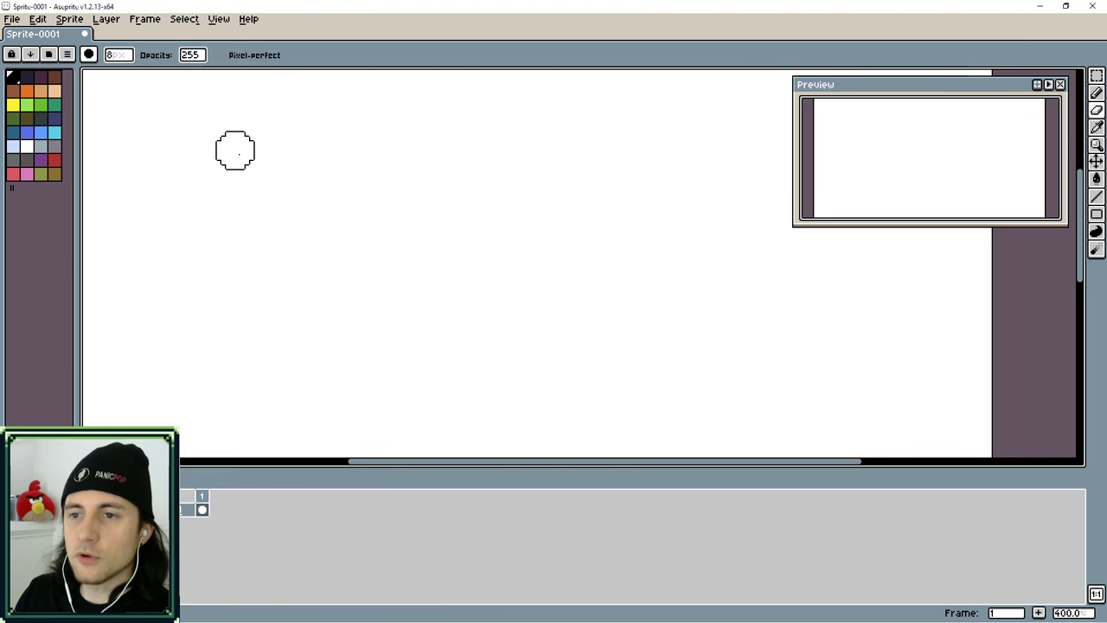
{"action": "left_click", "coordinate": [220, 21]}
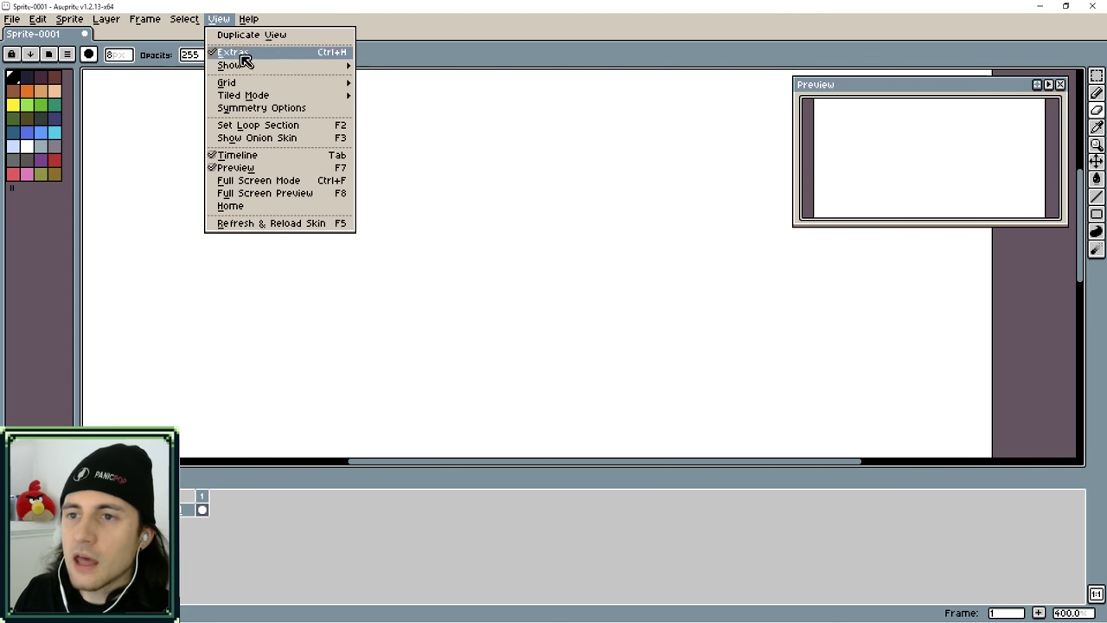
{"action": "left_click", "coordinate": [291, 110]}
{"action": "left_click", "coordinate": [299, 54]}
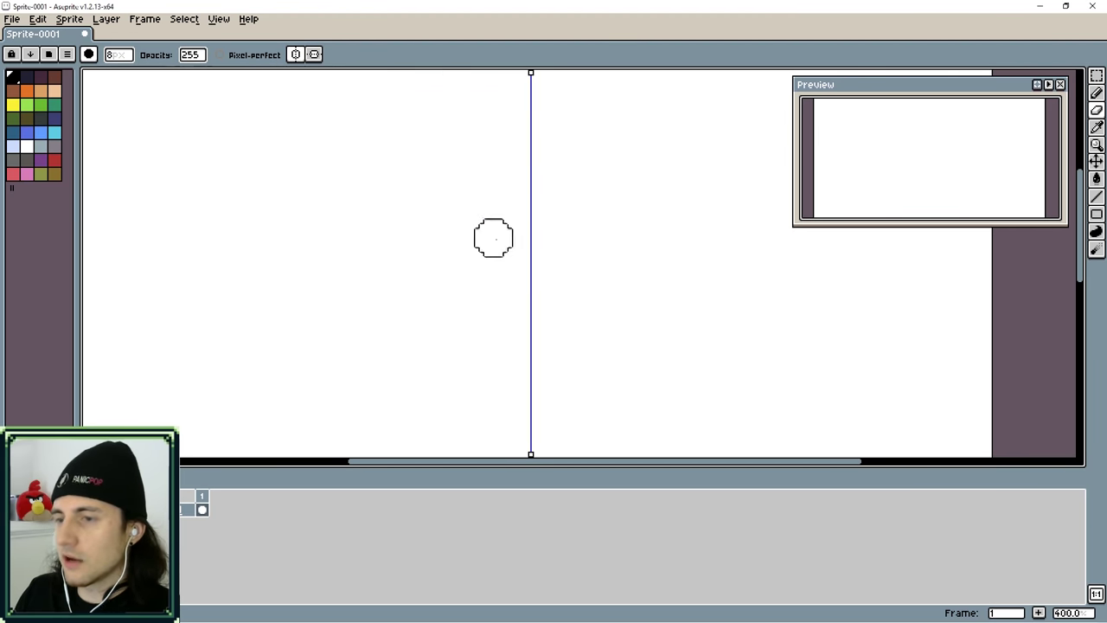
- Set the brush size to 1 pixel
{"action": "left_click", "coordinate": [120, 56]}
{"action": "type", "text": "1"}
{"action": "scroll", "coordinate": [499, 183], "scroll_direction": "down", "scroll_amount": 1}
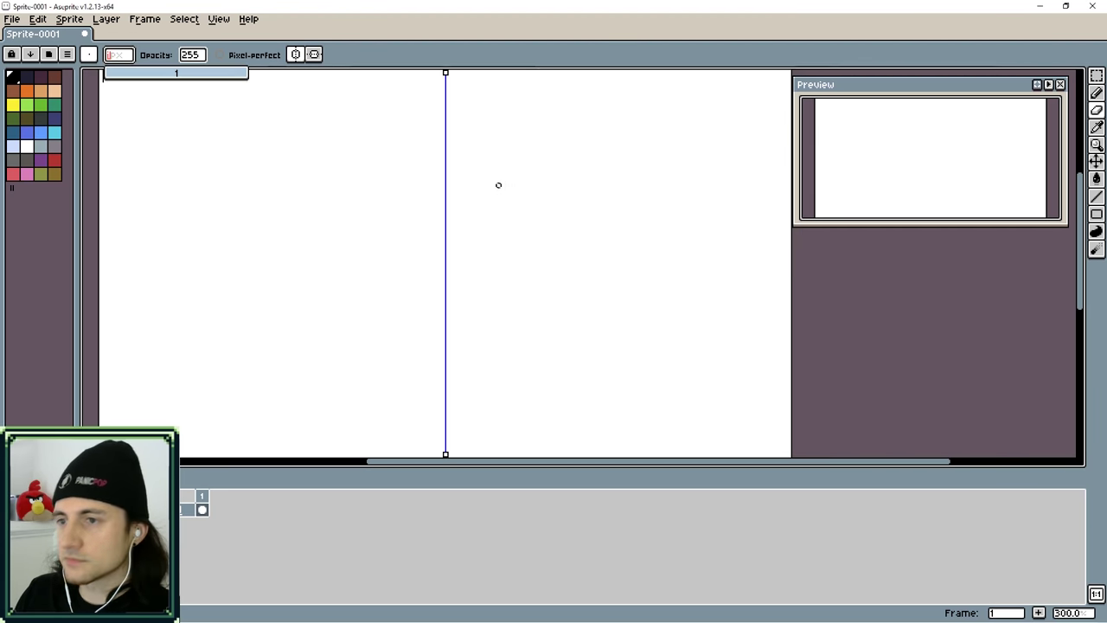
{"action": "left_click", "coordinate": [469, 244]}
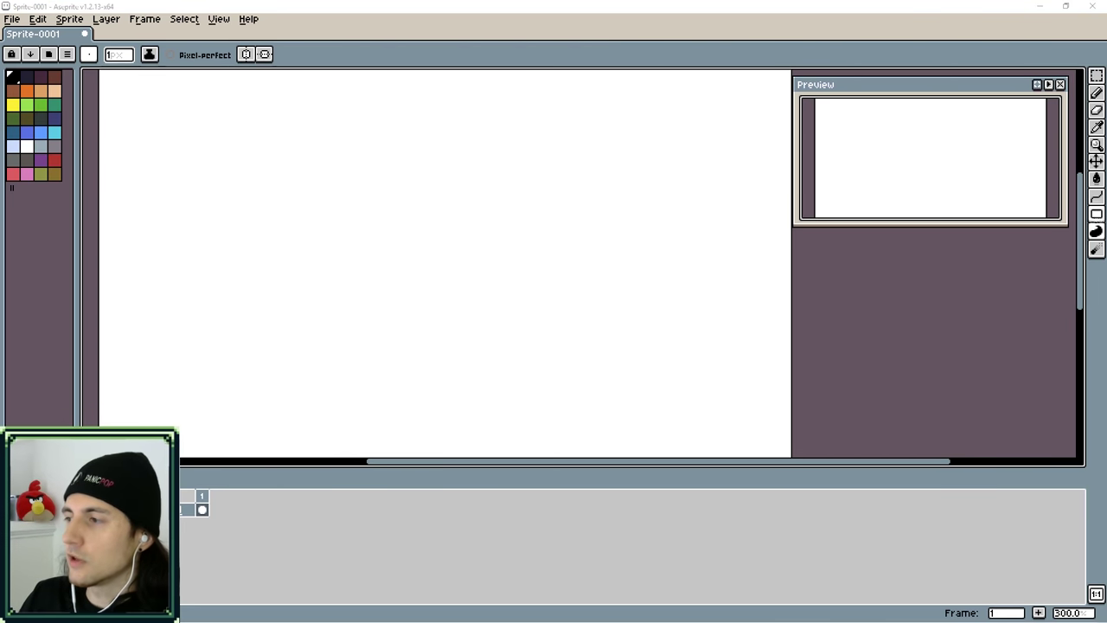
- Draw a filled black blob with the Contour tool and pan the canvas view
{"action": "left_click", "coordinate": [1096, 234]}
{"action": "mouse_move", "coordinate": [522, 176]}
{"action": "left_mouse_down"}
{"action": "mouse_move", "coordinate": [391, 205]}
{"action": "mouse_move", "coordinate": [463, 299]}
{"action": "mouse_move", "coordinate": [547, 279]}
{"action": "mouse_move", "coordinate": [484, 247]}
{"action": "mouse_move", "coordinate": [630, 251]}
{"action": "mouse_move", "coordinate": [588, 199]}
{"action": "mouse_move", "coordinate": [522, 176]}
{"action": "left_mouse_up"}
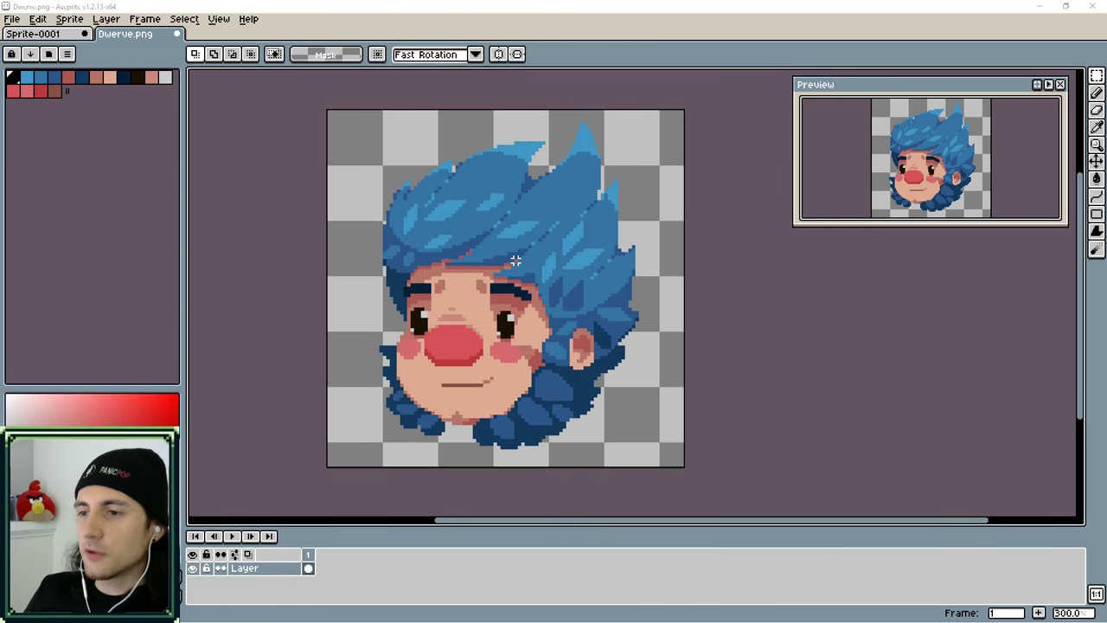
{"action": "left_click_drag", "start_coordinate": [515, 259], "coordinate": [537, 272]}
- Marquee-select the top band of the hair, nudge it up, stretch it taller and apply
{"action": "key", "text": "m"}
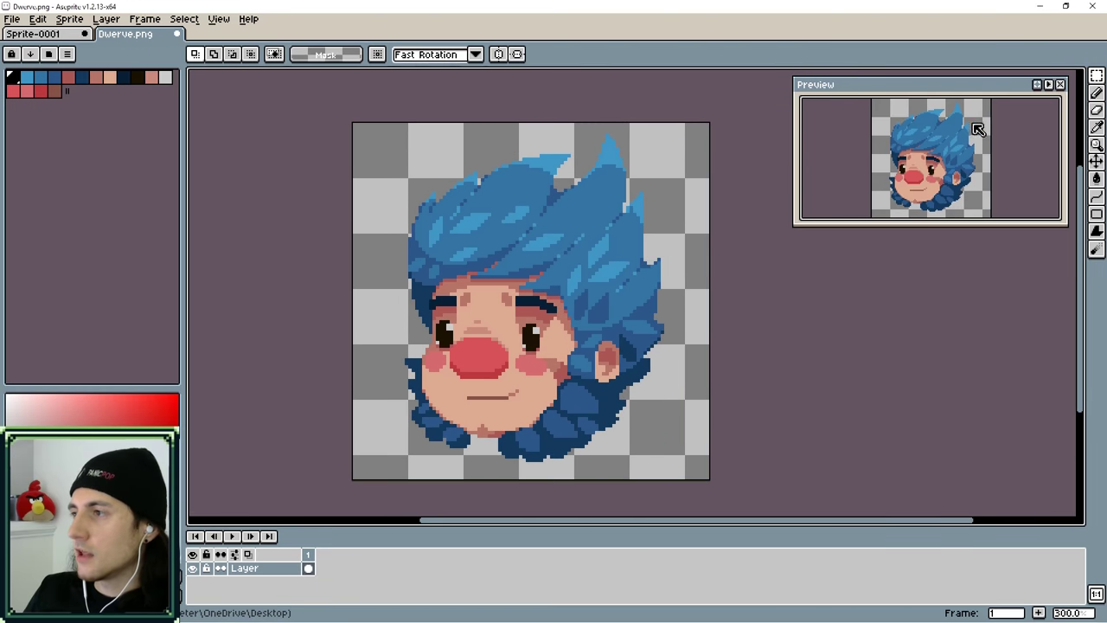
{"action": "mouse_move", "coordinate": [1097, 79]}
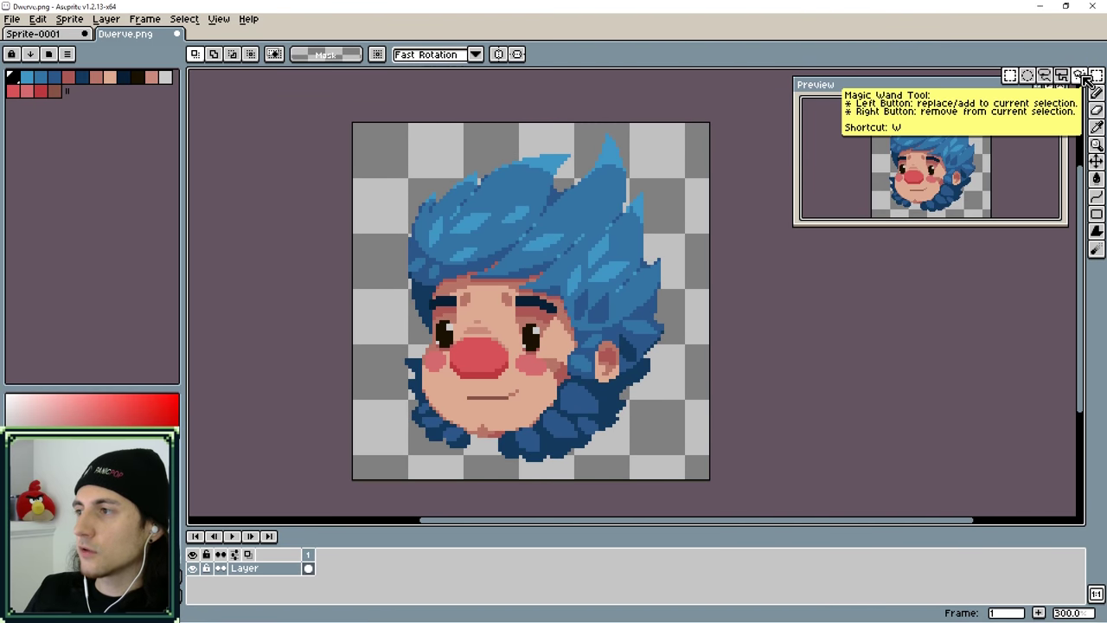
{"action": "left_click", "coordinate": [1082, 77]}
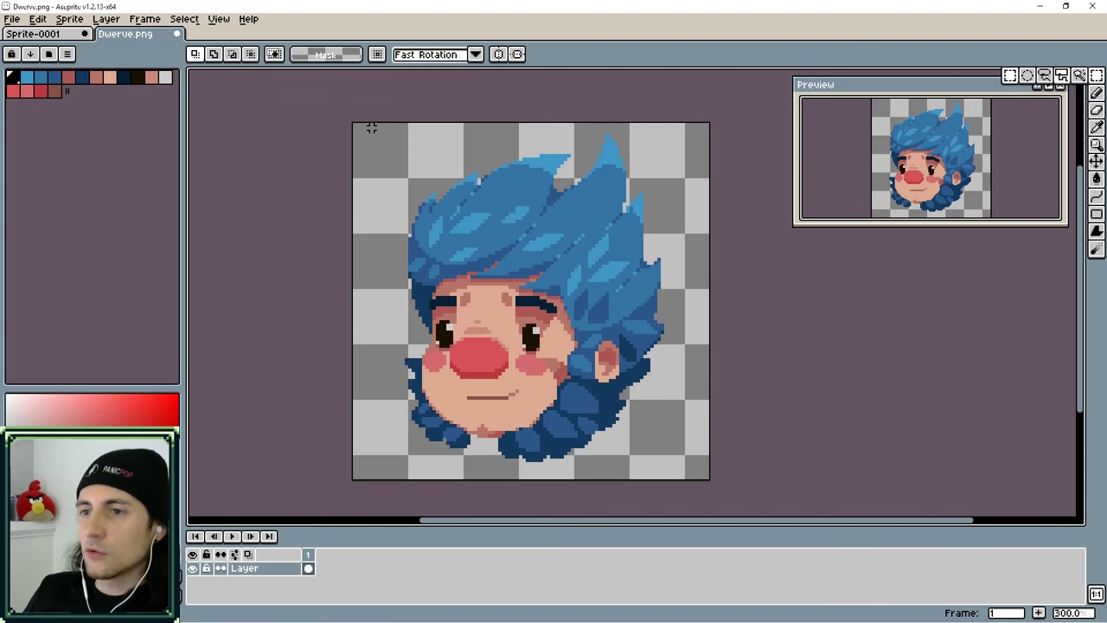
{"action": "left_click_drag", "start_coordinate": [378, 128], "coordinate": [690, 219]}
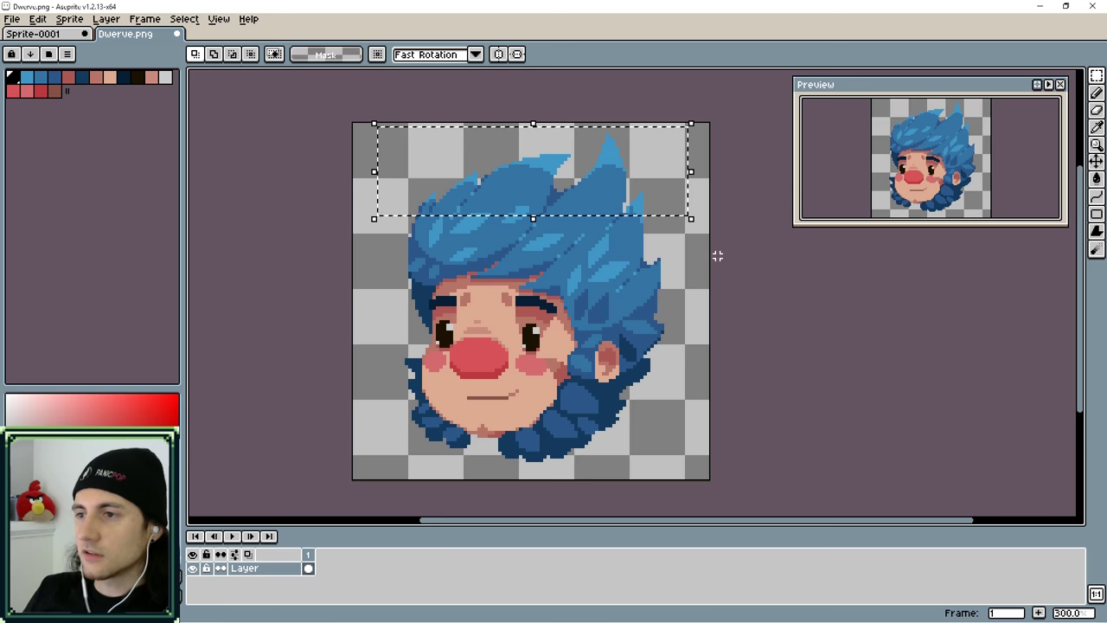
{"action": "key", "text": "Up"}
{"action": "key", "text": "Up"}
{"action": "key", "text": "Up"}
{"action": "key", "text": "Up"}
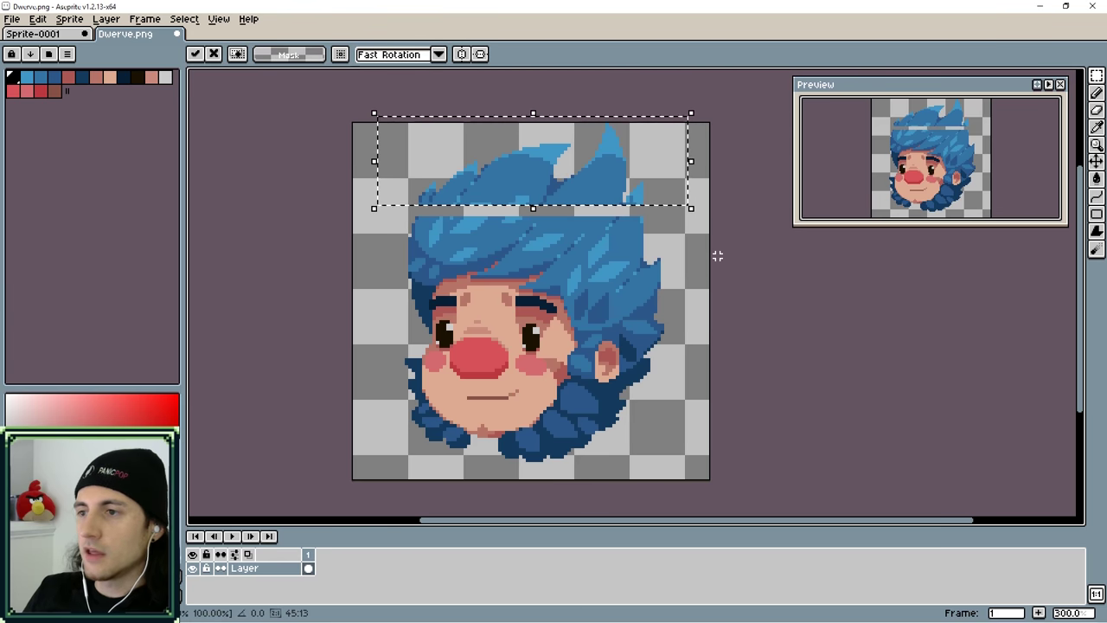
{"action": "left_click_drag", "start_coordinate": [534, 208], "coordinate": [532, 221]}
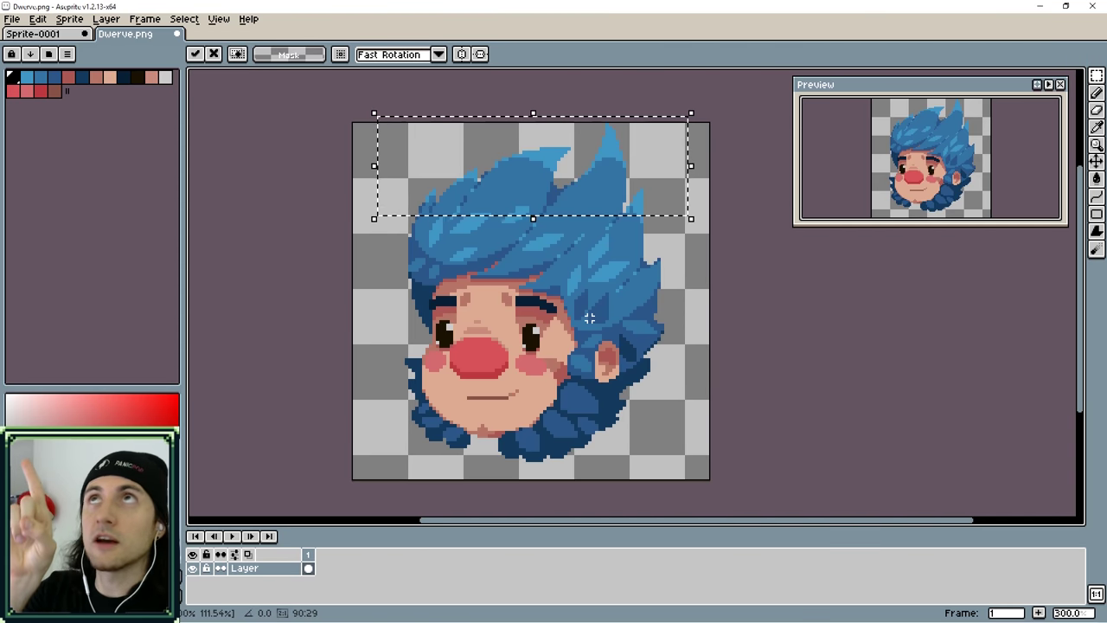
{"action": "left_click", "coordinate": [381, 386]}
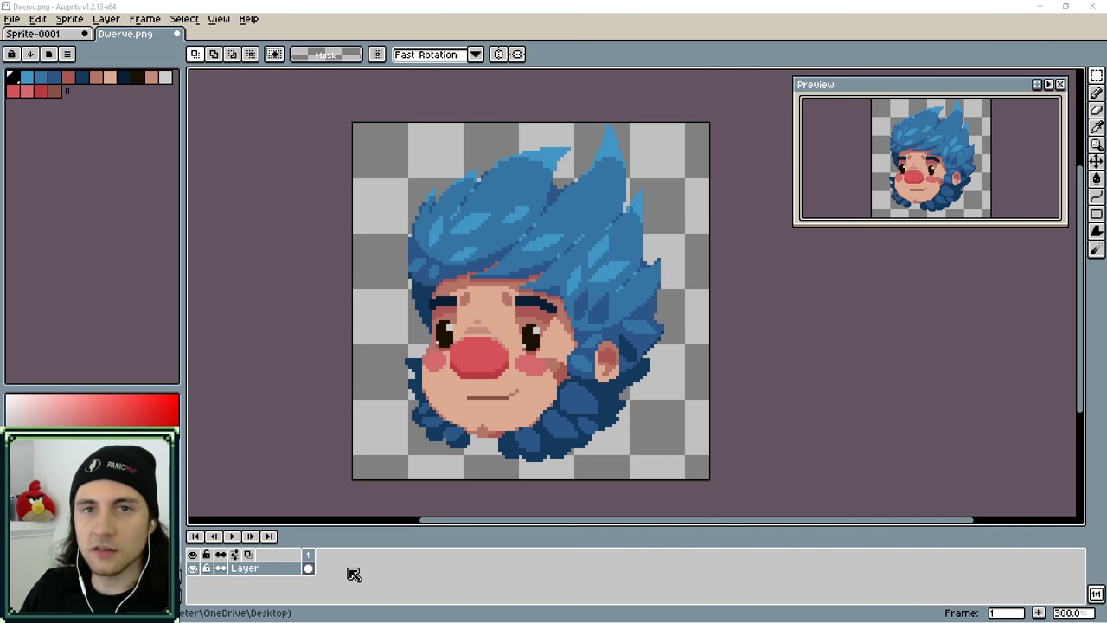
- Add new animation frames until the portrait has nine frames
{"action": "left_click", "coordinate": [1039, 612]}
{"action": "left_click", "coordinate": [1038, 612]}
{"action": "left_click", "coordinate": [1040, 612]}
{"action": "left_click", "coordinate": [1040, 613]}
{"action": "left_click", "coordinate": [1041, 612]}
{"action": "left_click", "coordinate": [1040, 612]}
{"action": "left_click", "coordinate": [1041, 612]}
{"action": "left_click", "coordinate": [1040, 612]}
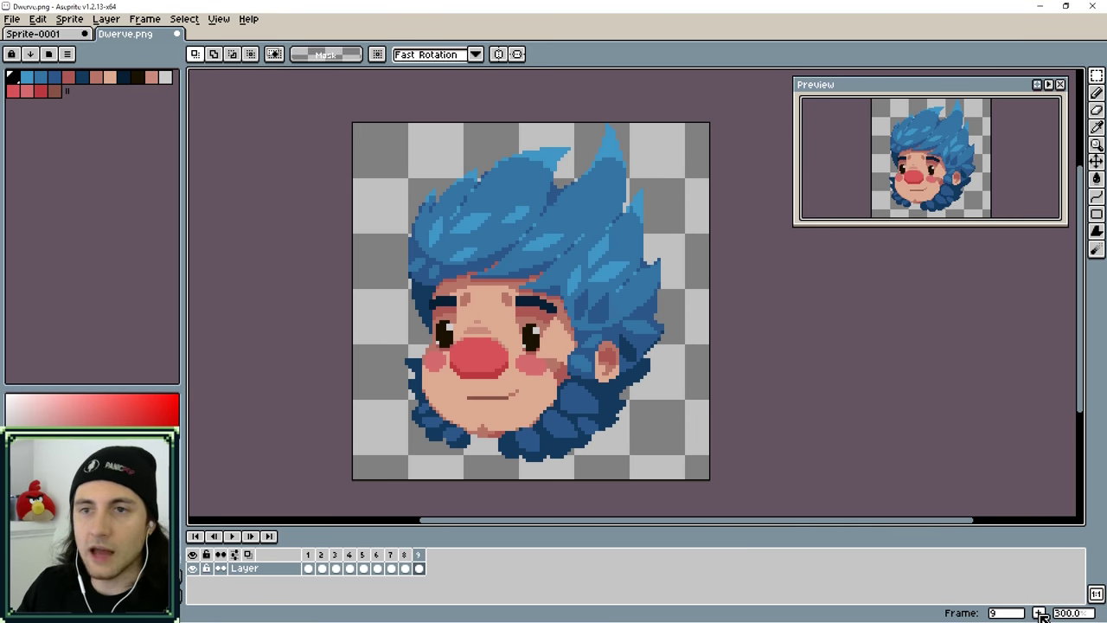
- Add three new layers, one from the Layer menu and two with Shift+N
{"action": "left_click", "coordinate": [106, 19]}
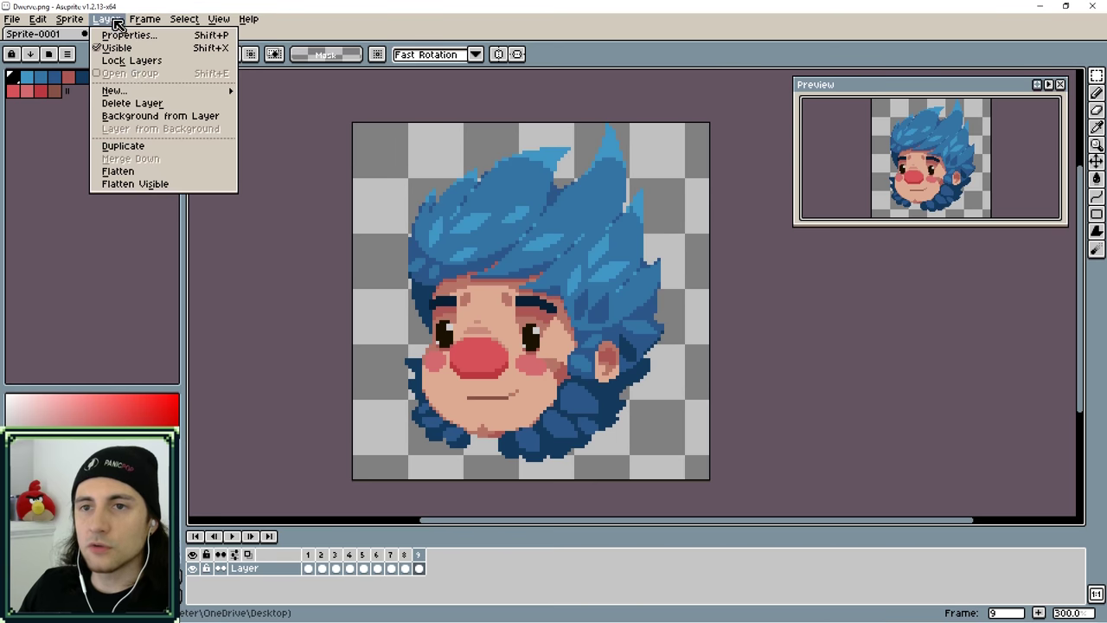
{"action": "mouse_move", "coordinate": [156, 92]}
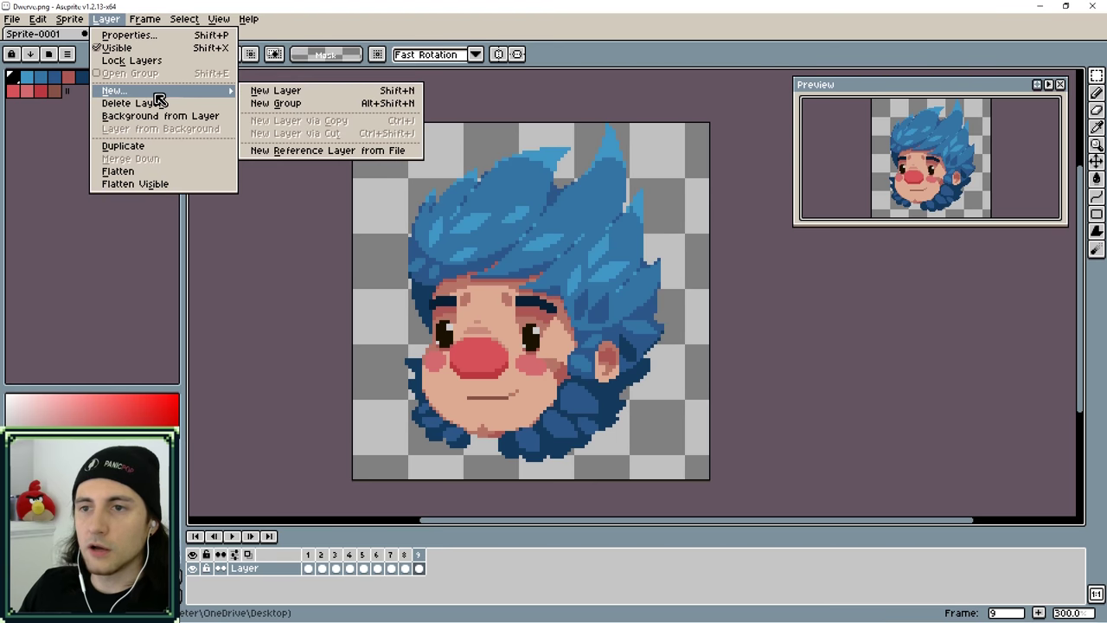
{"action": "left_click", "coordinate": [288, 91]}
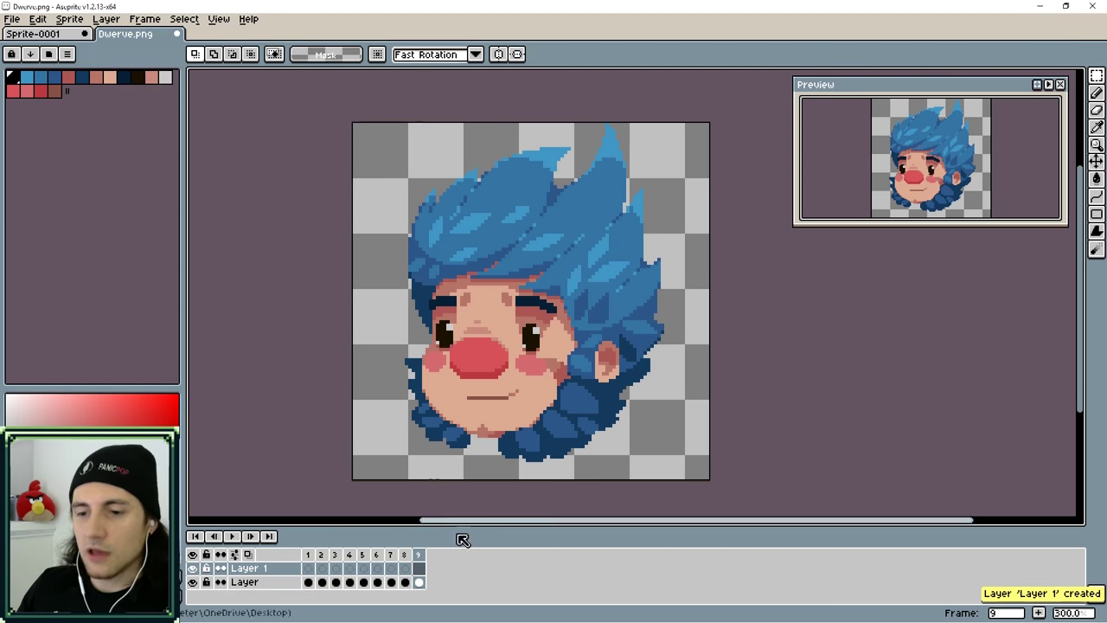
{"action": "key", "text": "shift+n"}
{"action": "key", "text": "shift+n"}
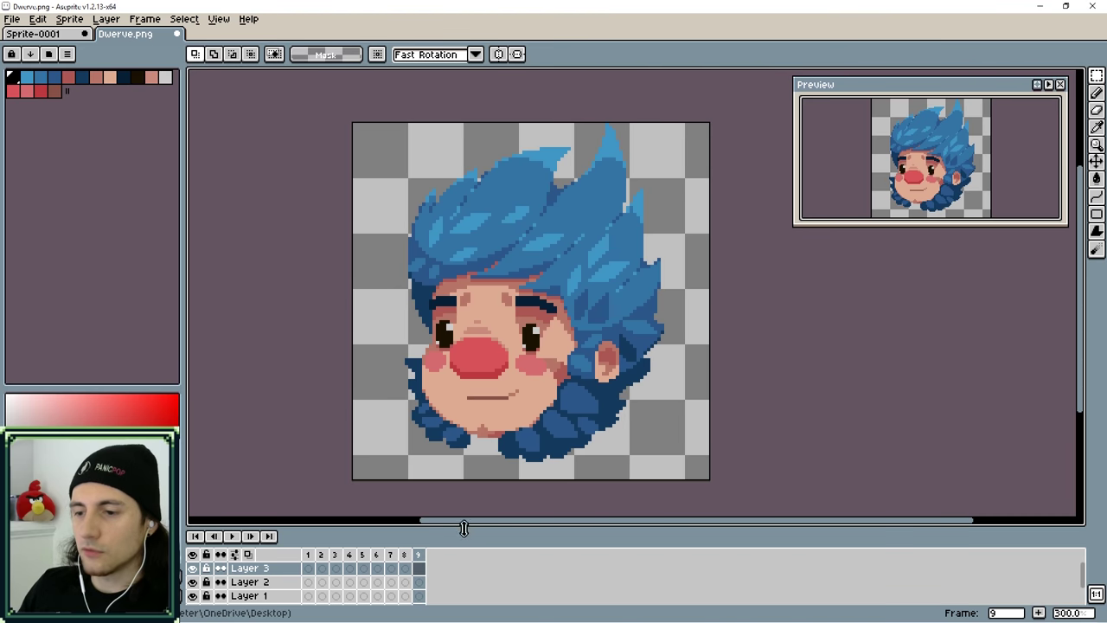
- Enlarge the timeline and move the original 'Layer' between Layer 3 and Layer 2
{"action": "left_click_drag", "start_coordinate": [461, 522], "coordinate": [461, 494]}
{"action": "left_click", "coordinate": [229, 582]}
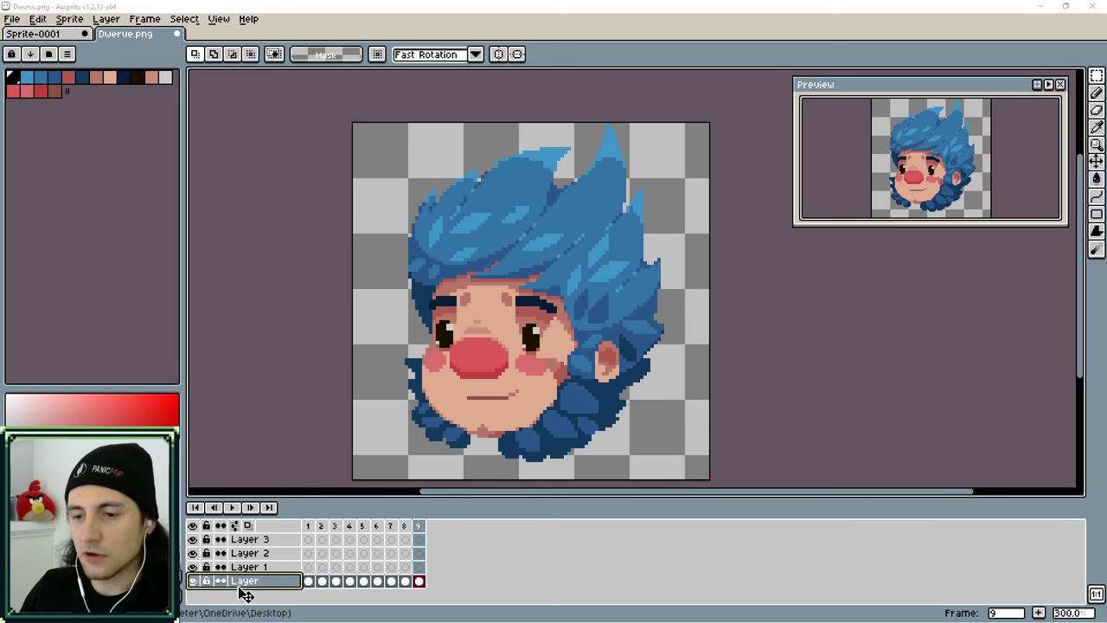
{"action": "left_click_drag", "start_coordinate": [244, 583], "coordinate": [251, 554]}
- Test a yellow Paint Bucket fill on Layer 1's background, then undo it
{"action": "left_click", "coordinate": [264, 580]}
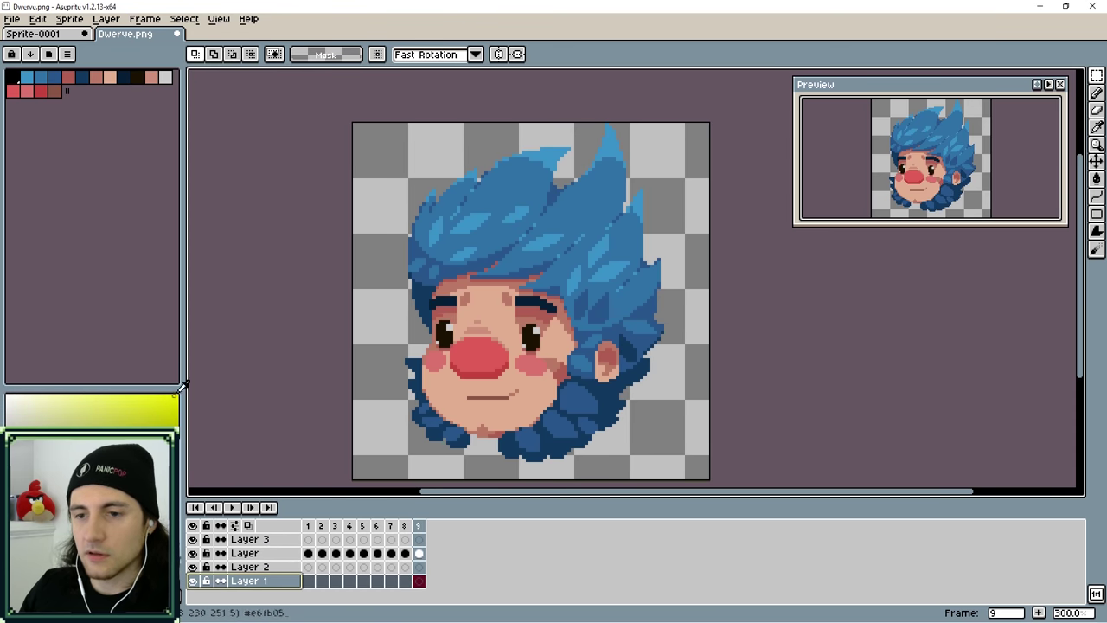
{"action": "key", "text": "g"}
{"action": "left_click", "coordinate": [363, 407]}
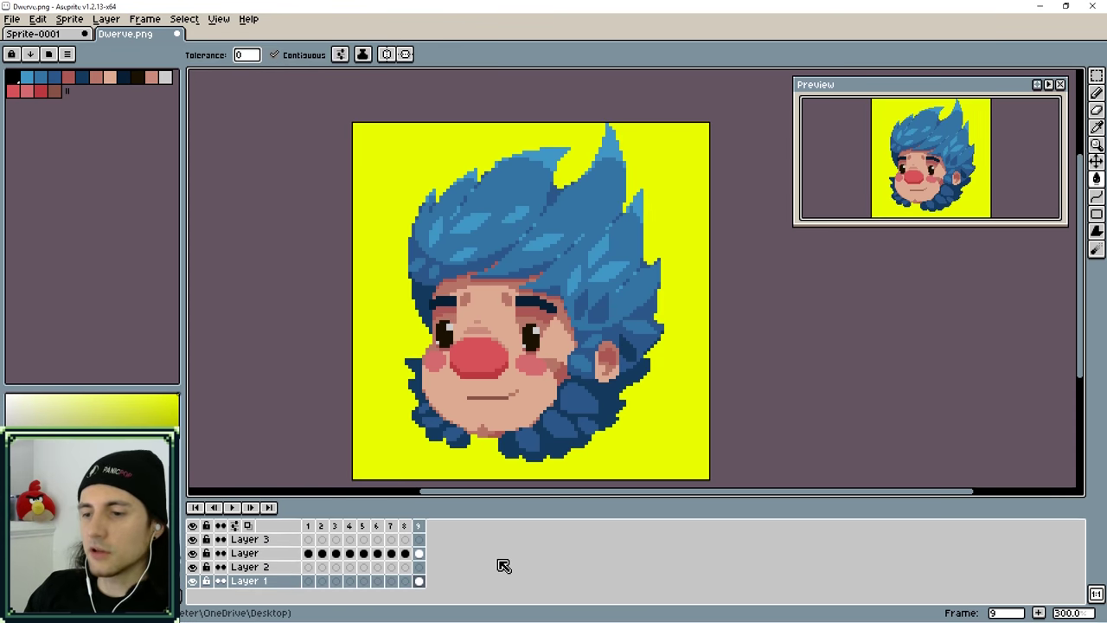
{"action": "key", "text": "ctrl+z"}
{"action": "key", "text": "ctrl+z"}
{"action": "key", "text": "ctrl+z"}
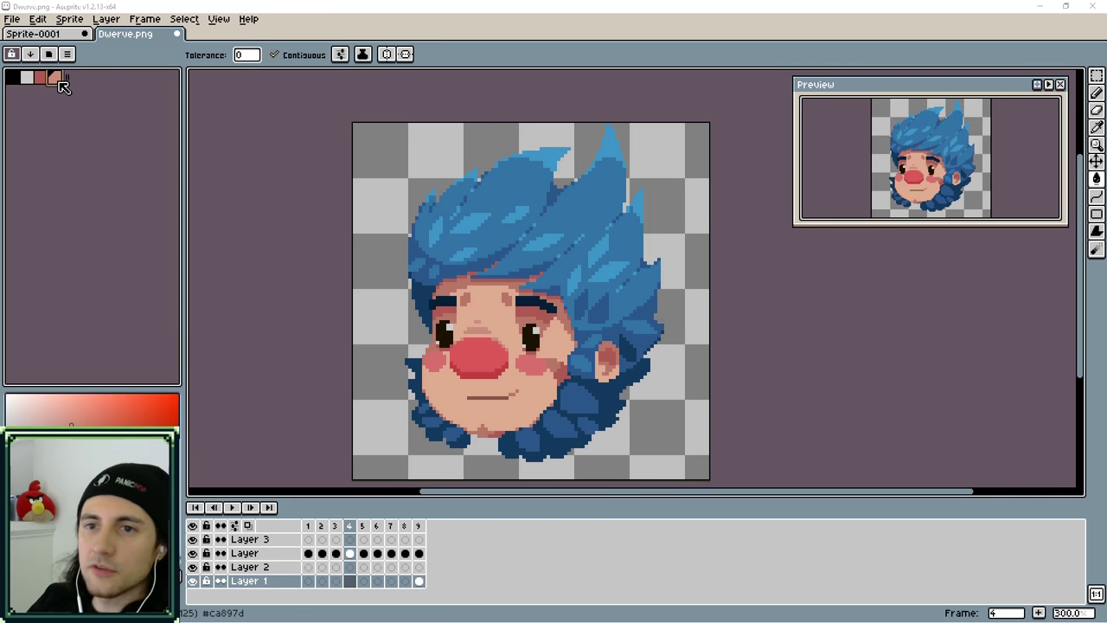
- Remove the salmon swatch, enlarge the palette and set its last swatch to blue
{"action": "key", "text": "ctrl+z"}
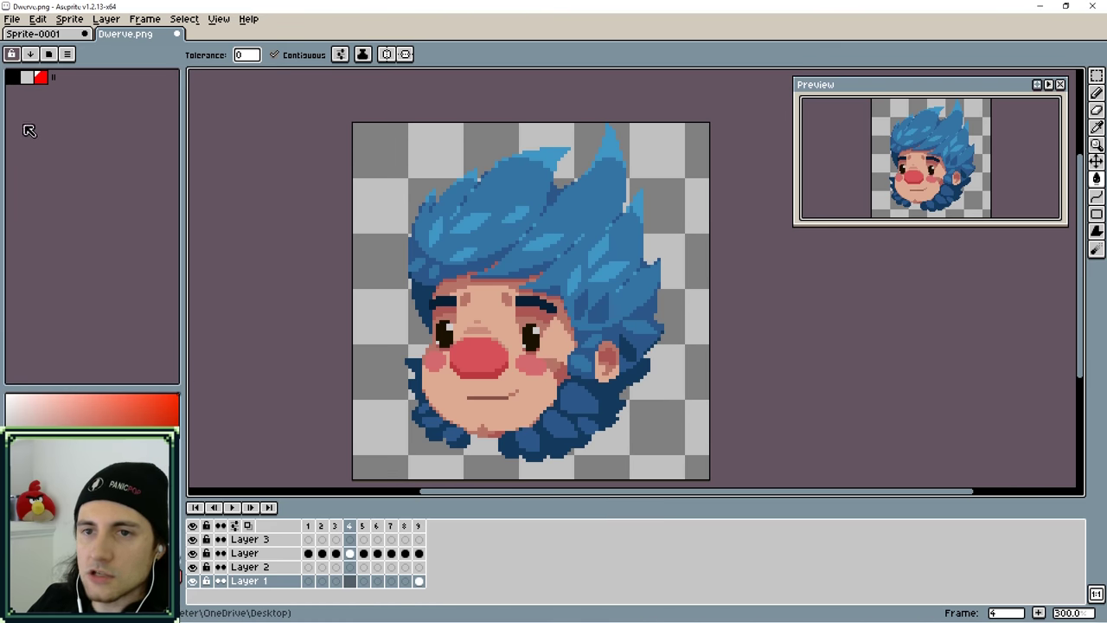
{"action": "left_click_drag", "start_coordinate": [48, 77], "coordinate": [145, 80]}
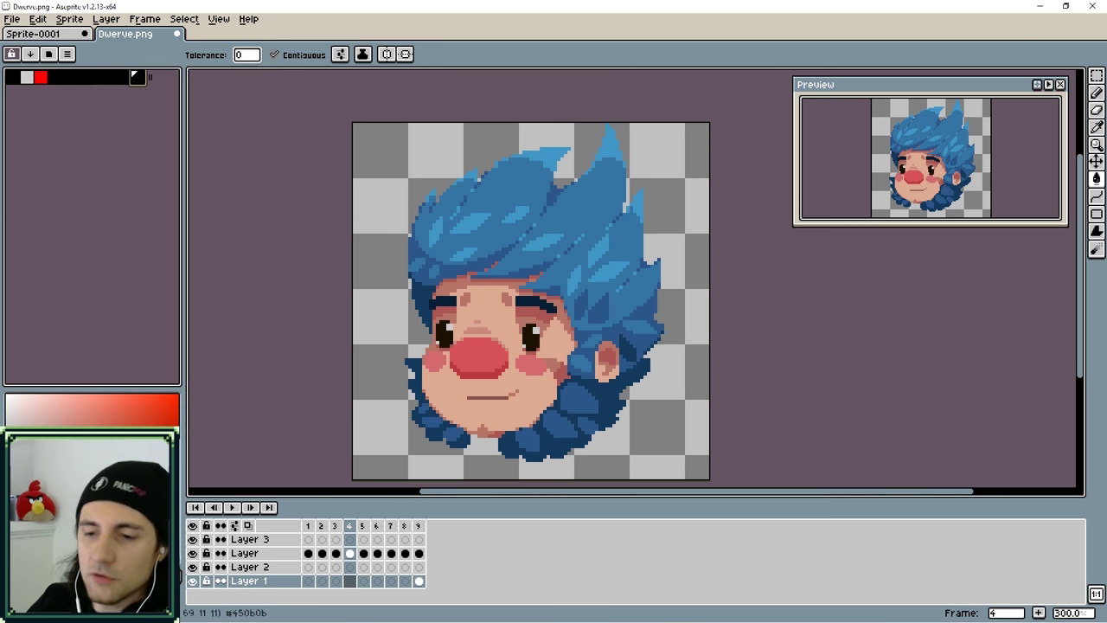
{"action": "left_click", "coordinate": [173, 422]}
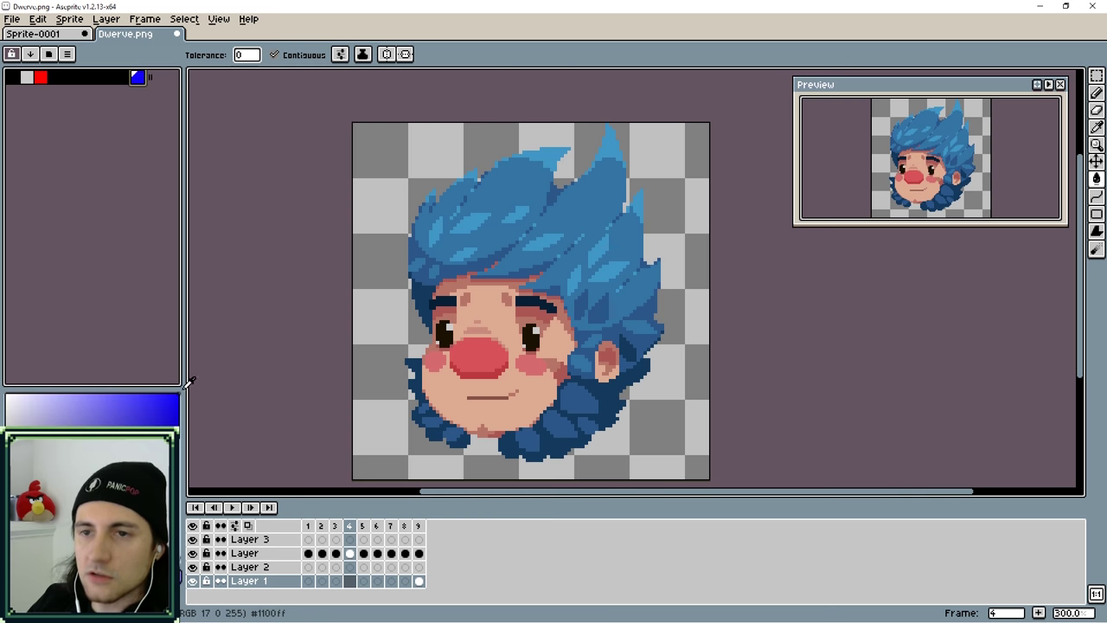
- Select the red-to-blue swatch range and apply Gradient from Sort & Gradients
{"action": "left_click", "coordinate": [45, 77]}
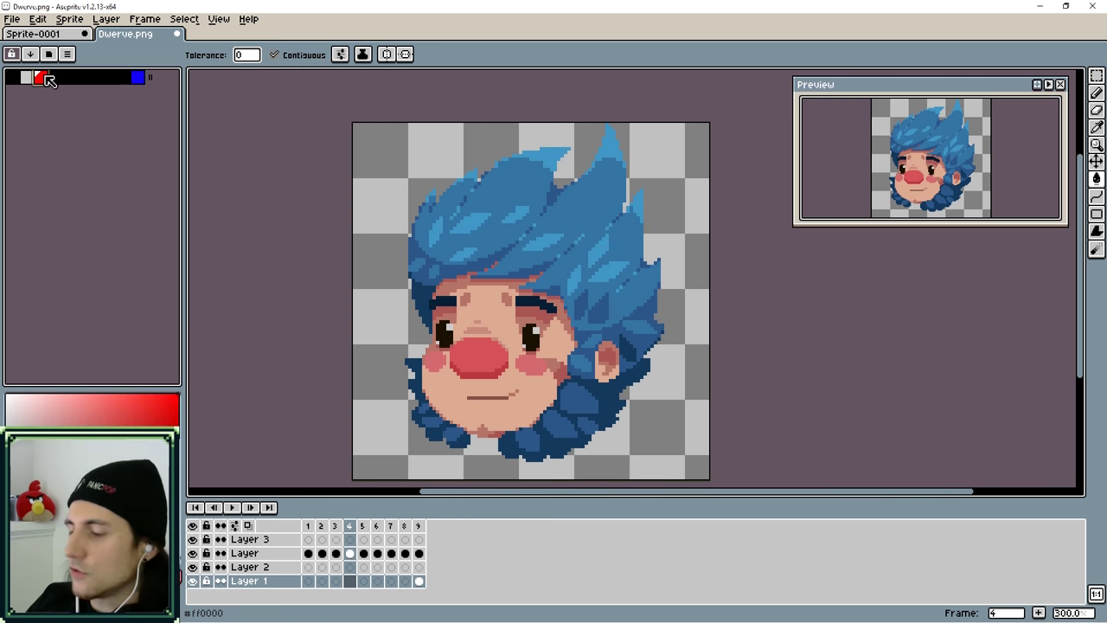
{"action": "left_click", "coordinate": [138, 76]}
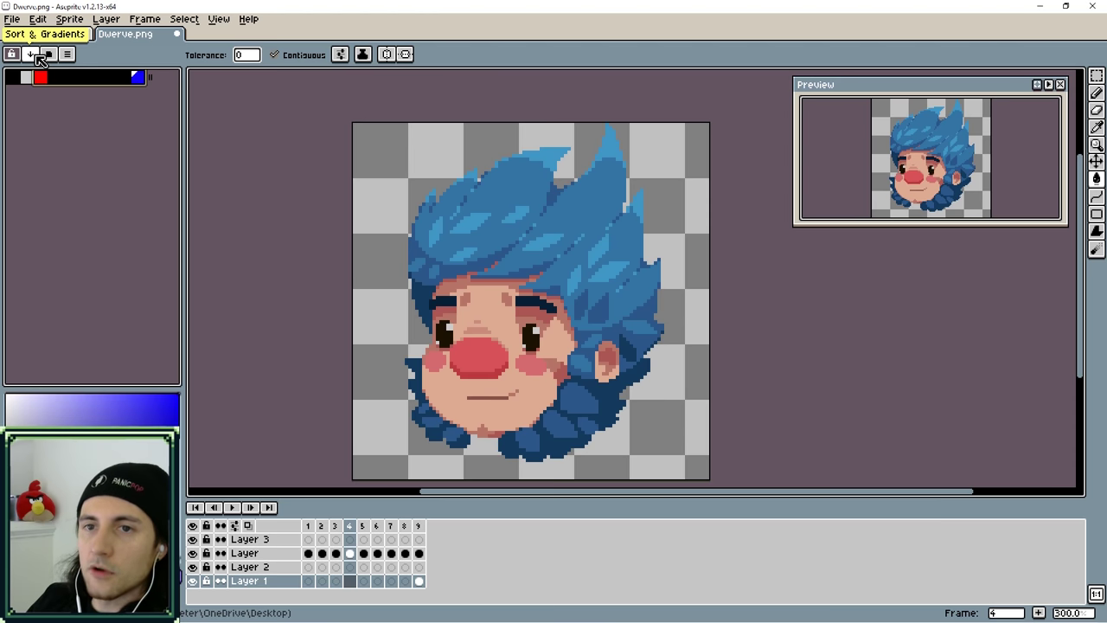
{"action": "left_click", "coordinate": [33, 54]}
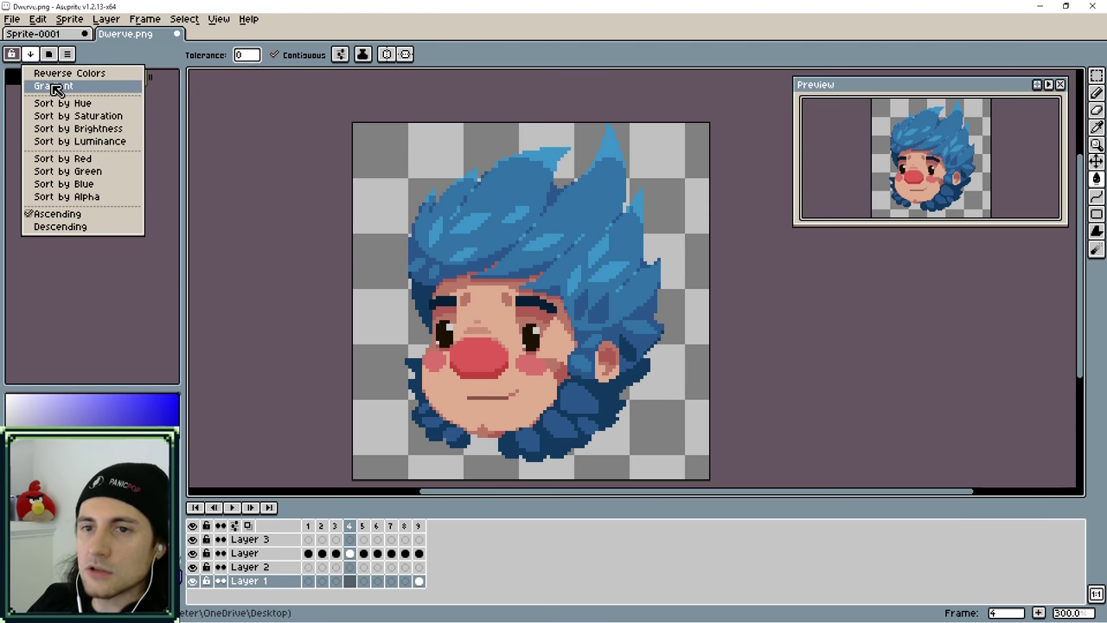
{"action": "left_click", "coordinate": [55, 86]}
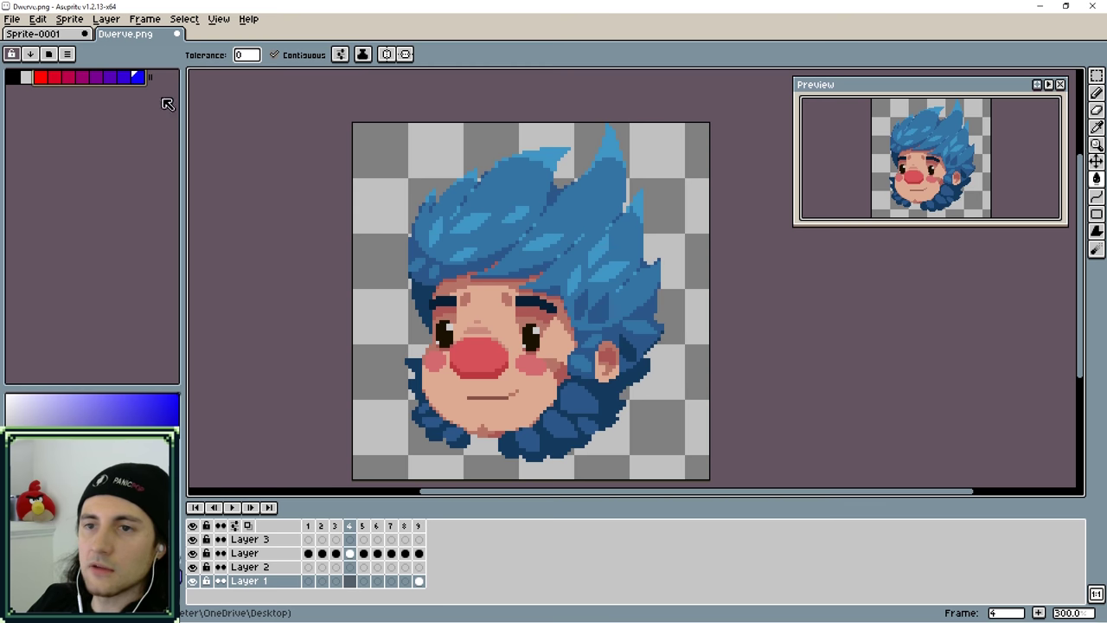
{"action": "left_click", "coordinate": [30, 53]}
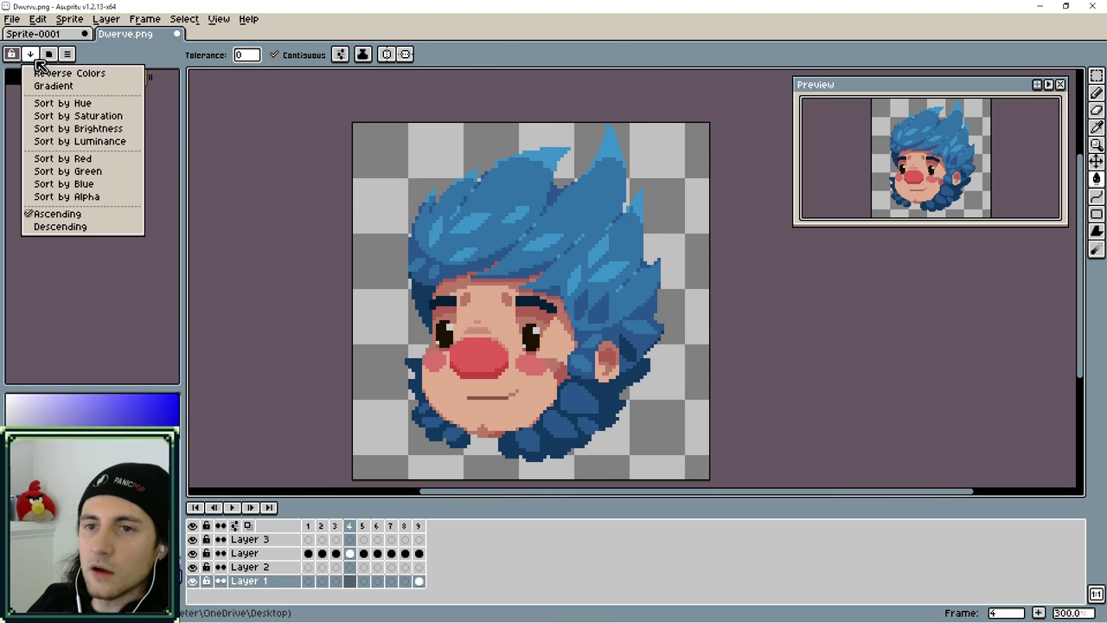
{"action": "left_click", "coordinate": [156, 76]}
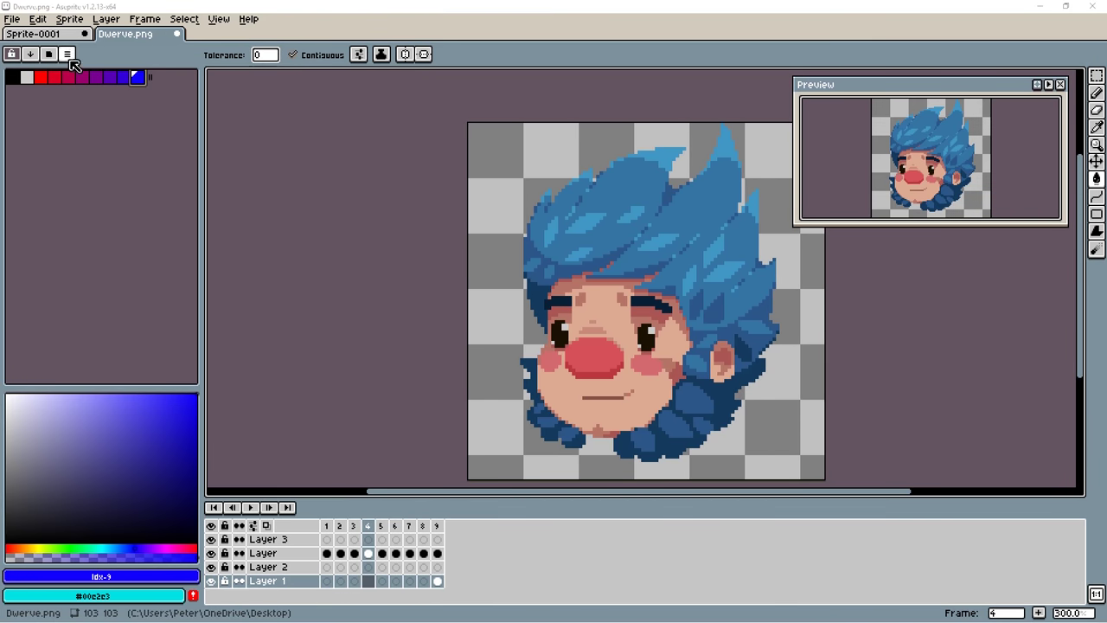
- Switch the colour picker to the RGB Color Wheel
{"action": "left_click", "coordinate": [68, 53]}
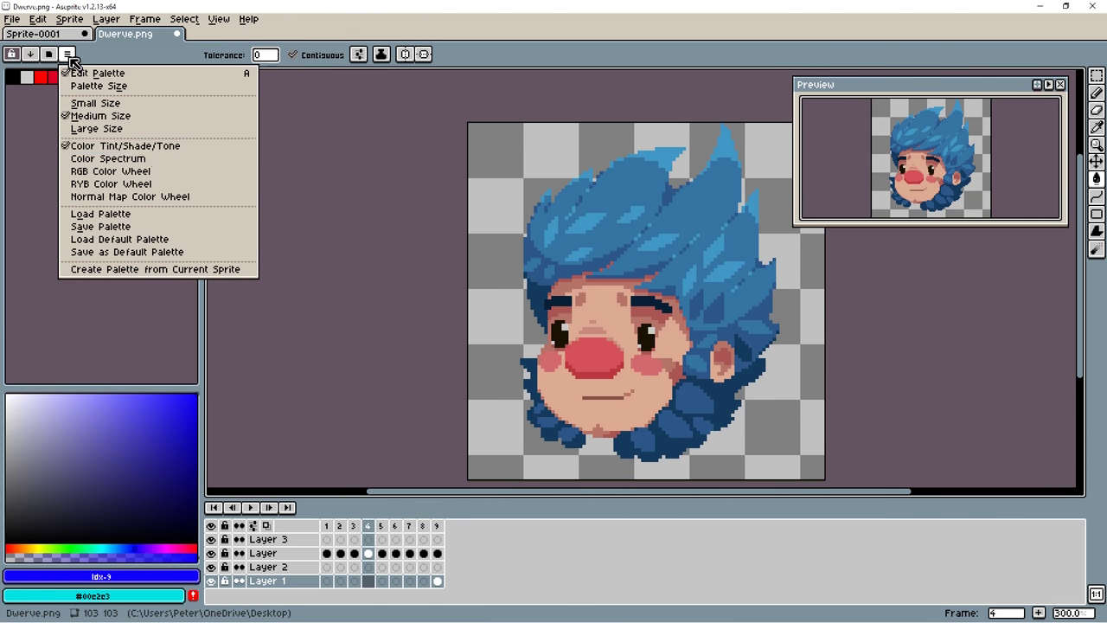
{"action": "left_click", "coordinate": [139, 171]}
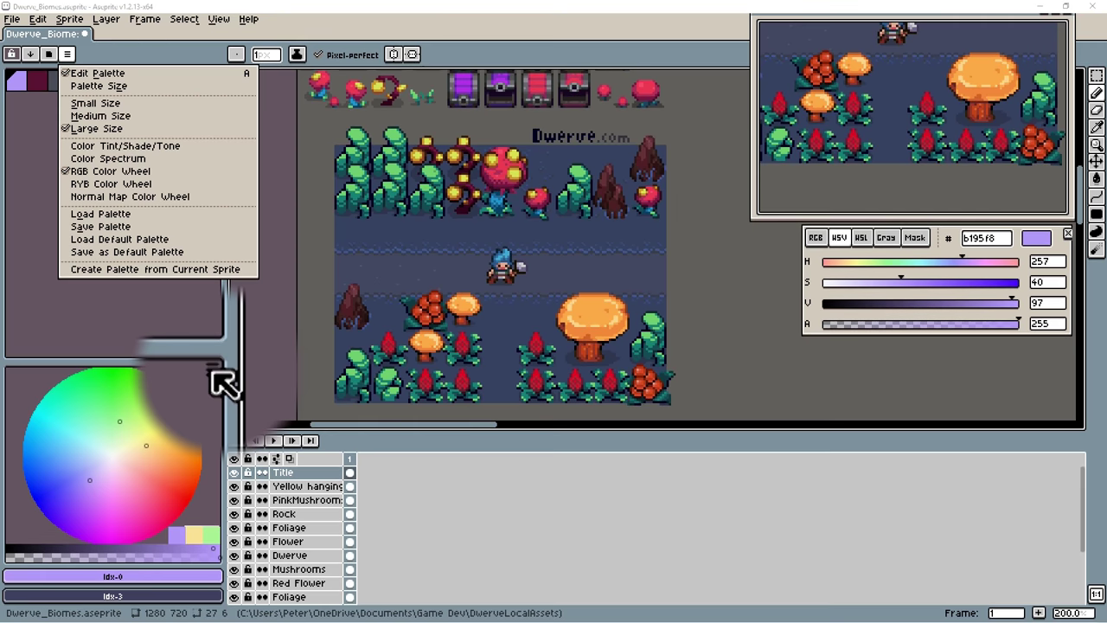
{"action": "left_click", "coordinate": [212, 372]}
- Set the wheel's harmony to Complementary, then to Split-Complementary
{"action": "left_click", "coordinate": [215, 372]}
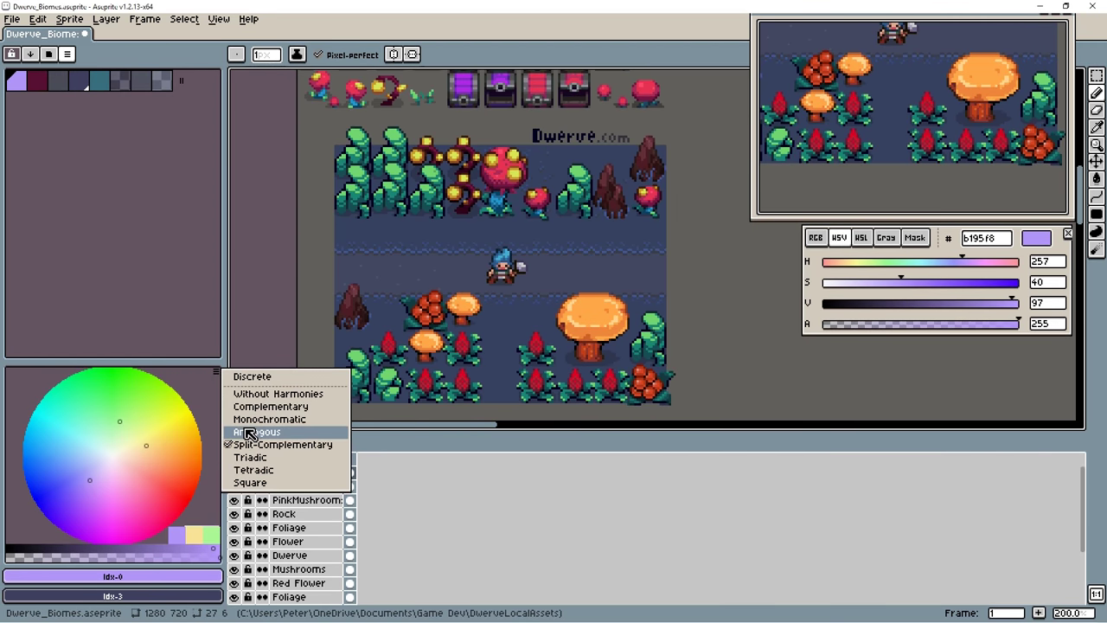
{"action": "left_click", "coordinate": [313, 412]}
{"action": "left_click", "coordinate": [215, 372]}
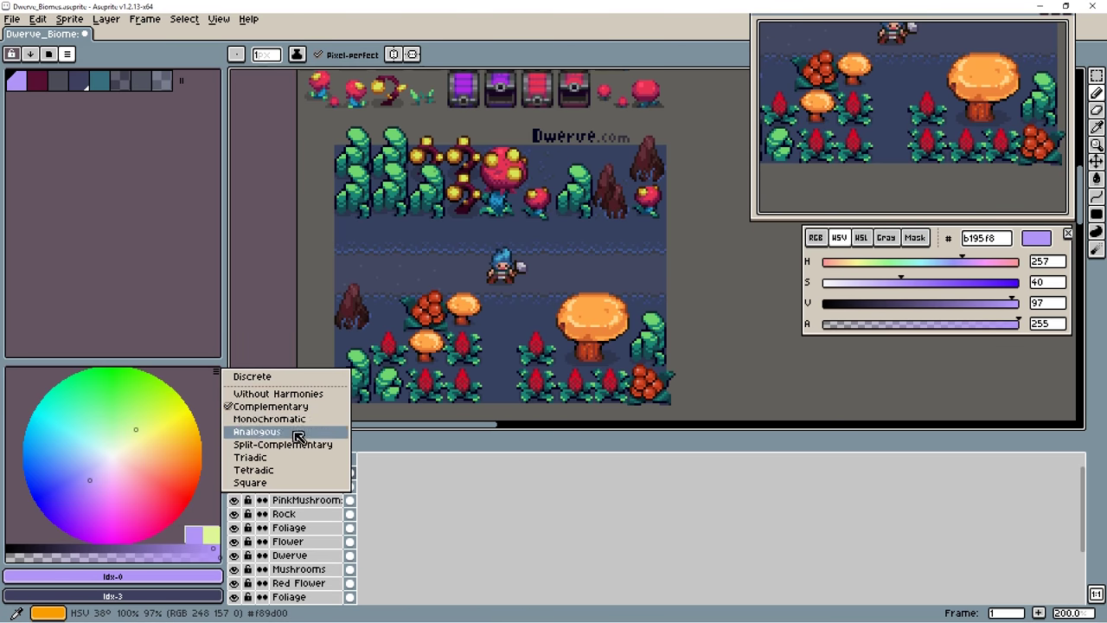
{"action": "left_click", "coordinate": [273, 450]}
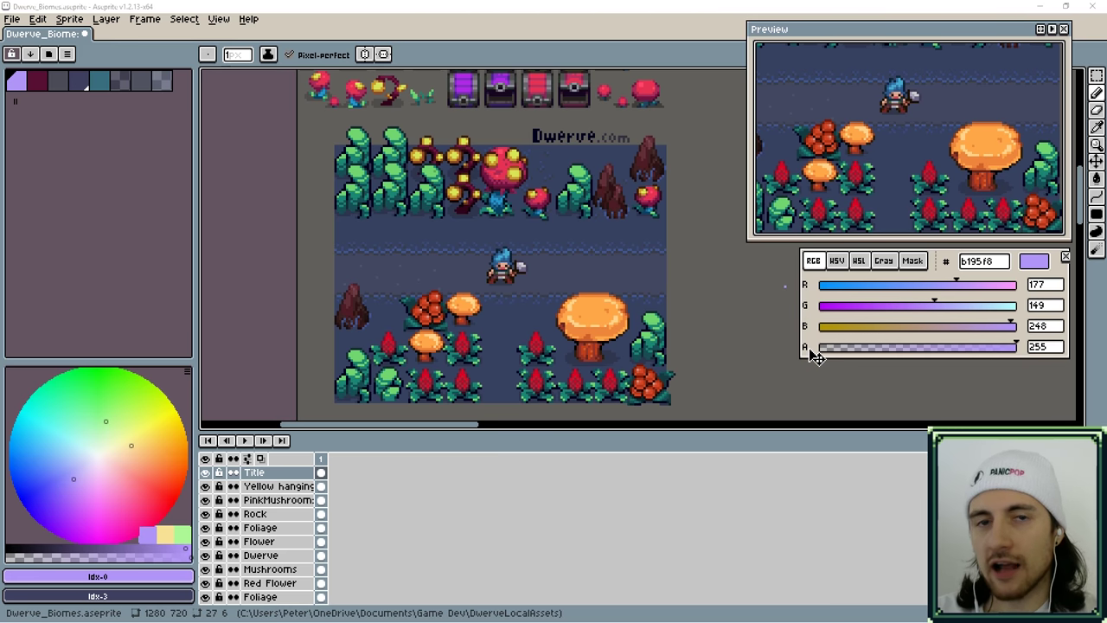
- Raise the colour's HSV saturation from 39 to 46 (a486f7), then mark around the heart in yellow
{"action": "left_click", "coordinate": [837, 260]}
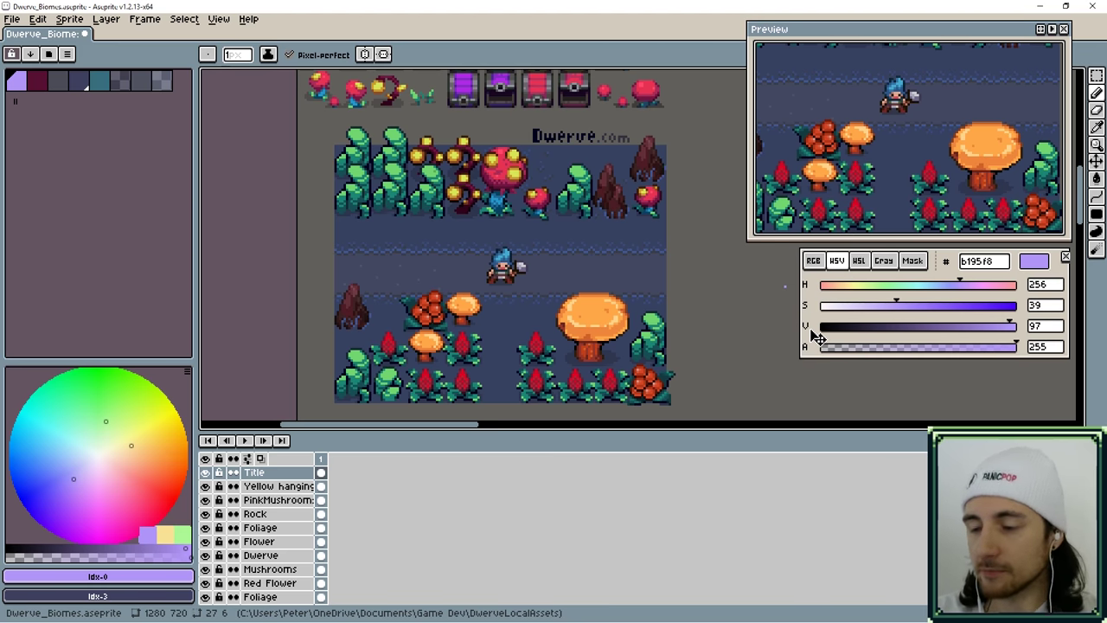
{"action": "left_click", "coordinate": [910, 306]}
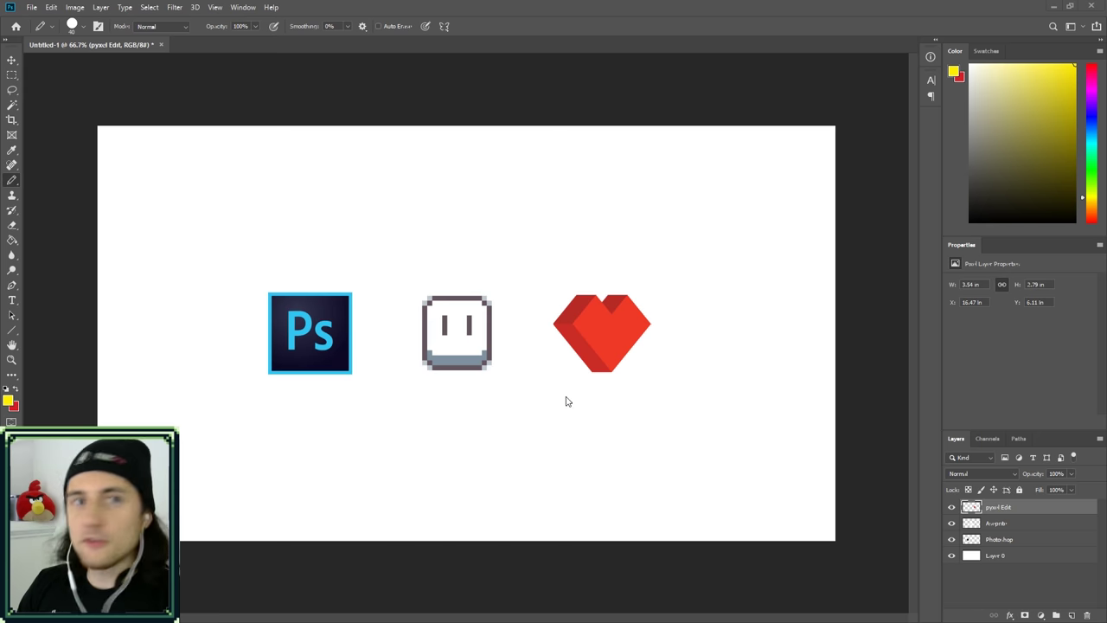
{"action": "left_click_drag", "start_coordinate": [665, 353], "coordinate": [665, 379]}
{"action": "left_click_drag", "start_coordinate": [657, 322], "coordinate": [645, 317]}
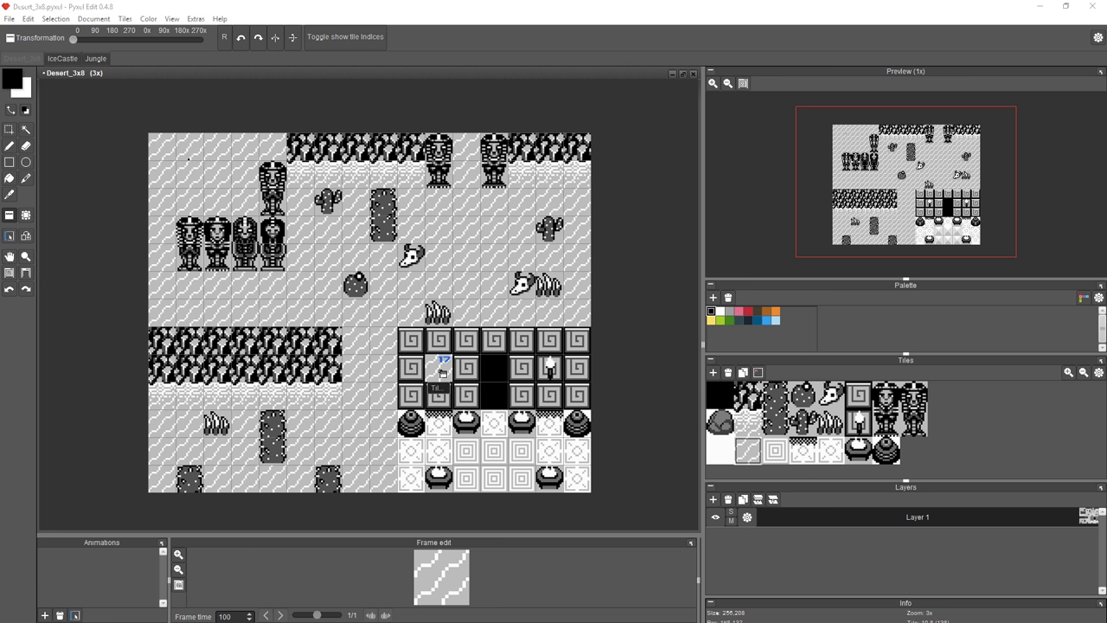
- Stamp the boulder tile beside the cow skull and the temple blocks
{"action": "left_click", "coordinate": [805, 399]}
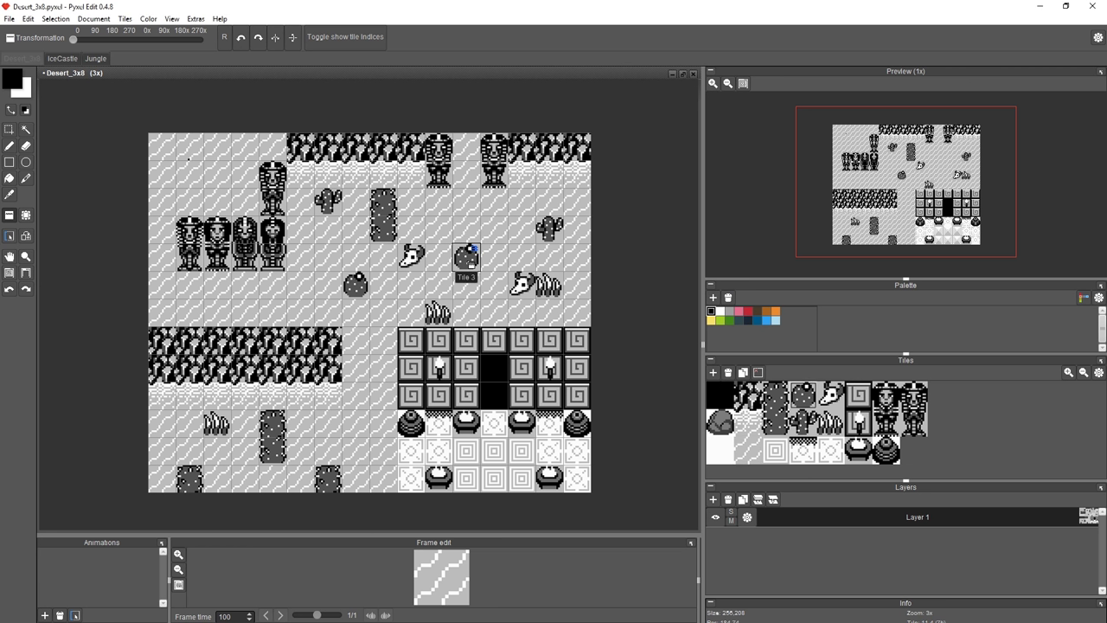
{"action": "left_click", "coordinate": [466, 256]}
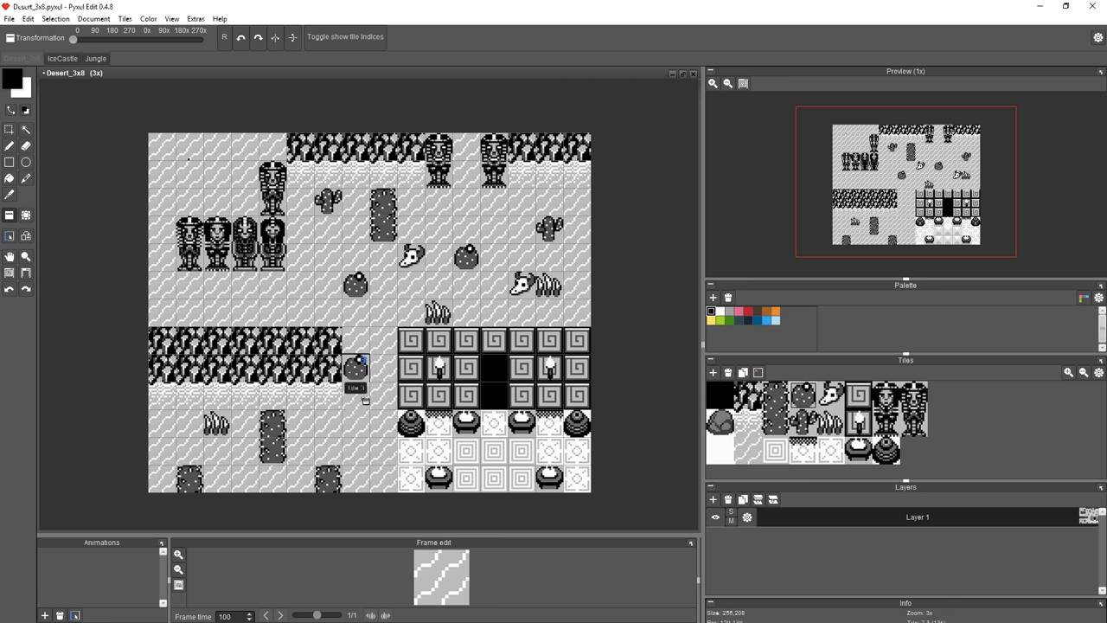
{"action": "left_click", "coordinate": [356, 424]}
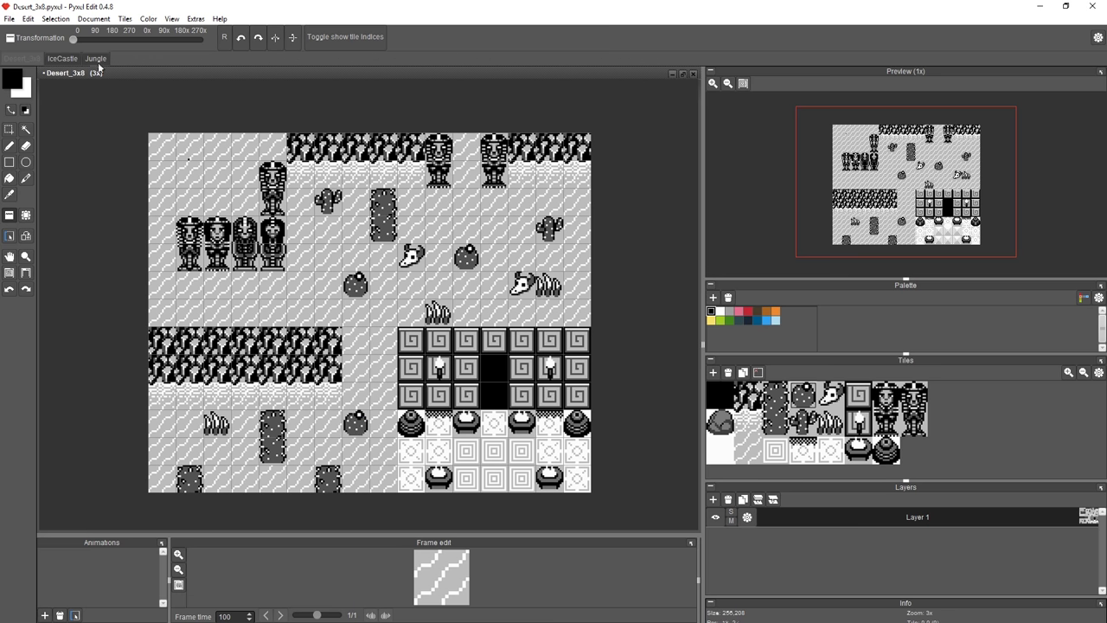
- Flip through the IceCastle and Jungle maps and return to Desert_3x8
{"action": "left_click", "coordinate": [56, 60]}
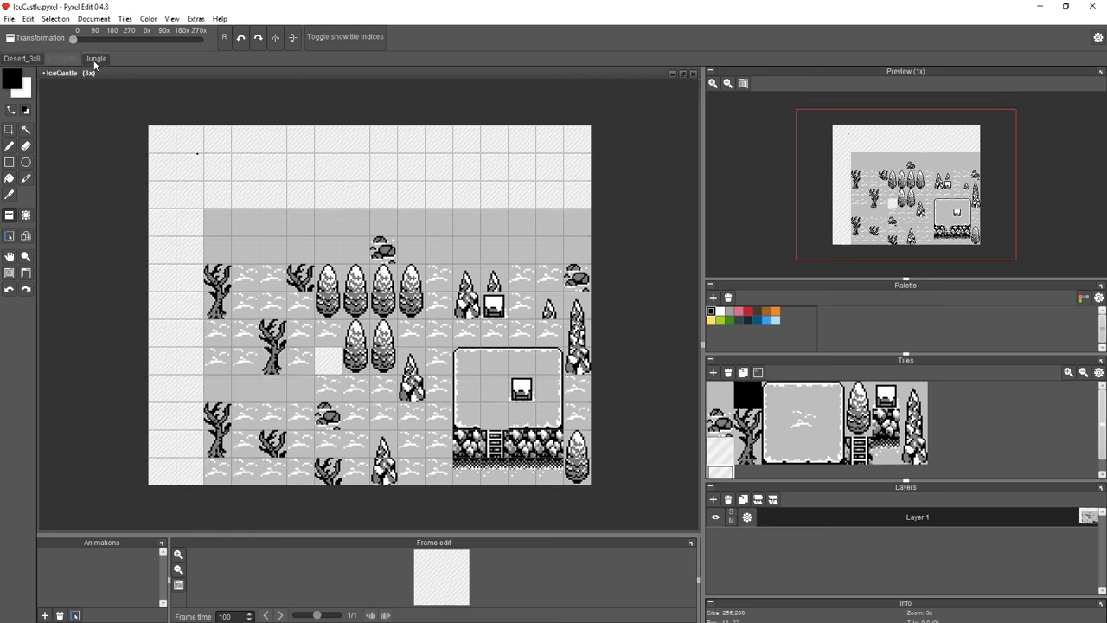
{"action": "left_click", "coordinate": [95, 59]}
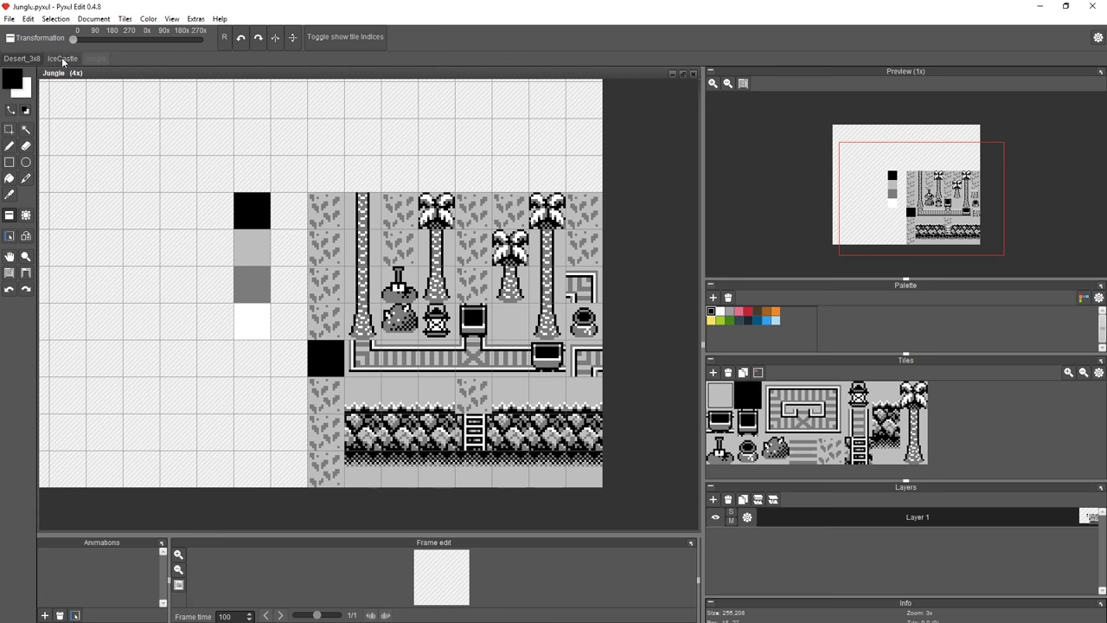
{"action": "left_click", "coordinate": [61, 58]}
{"action": "left_click", "coordinate": [22, 59]}
- Recolour the grass tile's background green with a flood fill after undoing a pencil stroke
{"action": "left_click", "coordinate": [722, 320]}
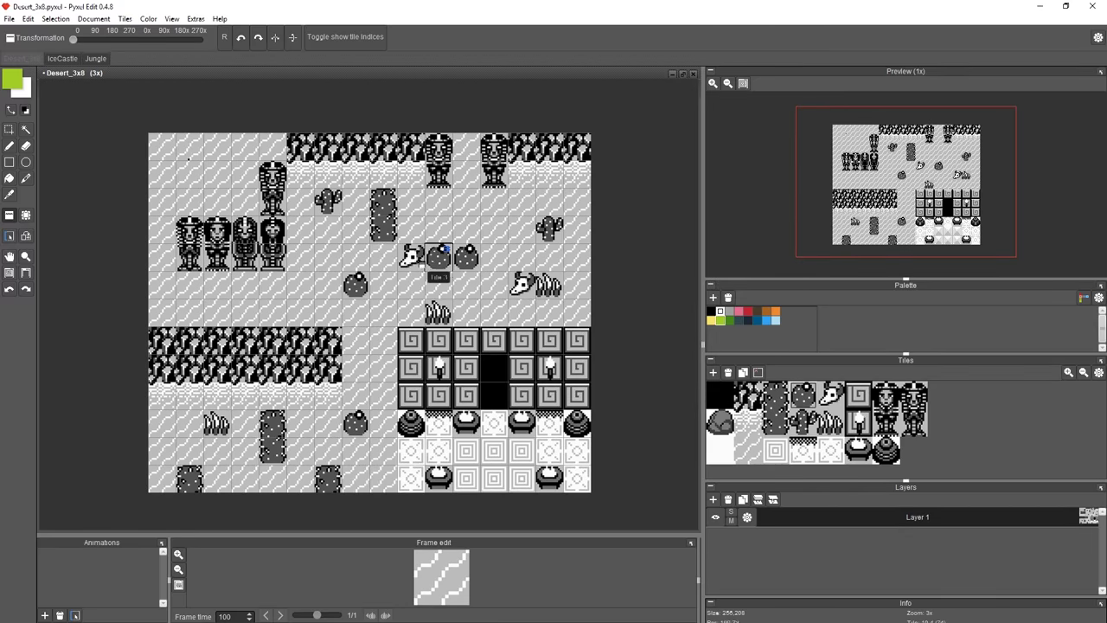
{"action": "left_click", "coordinate": [10, 146]}
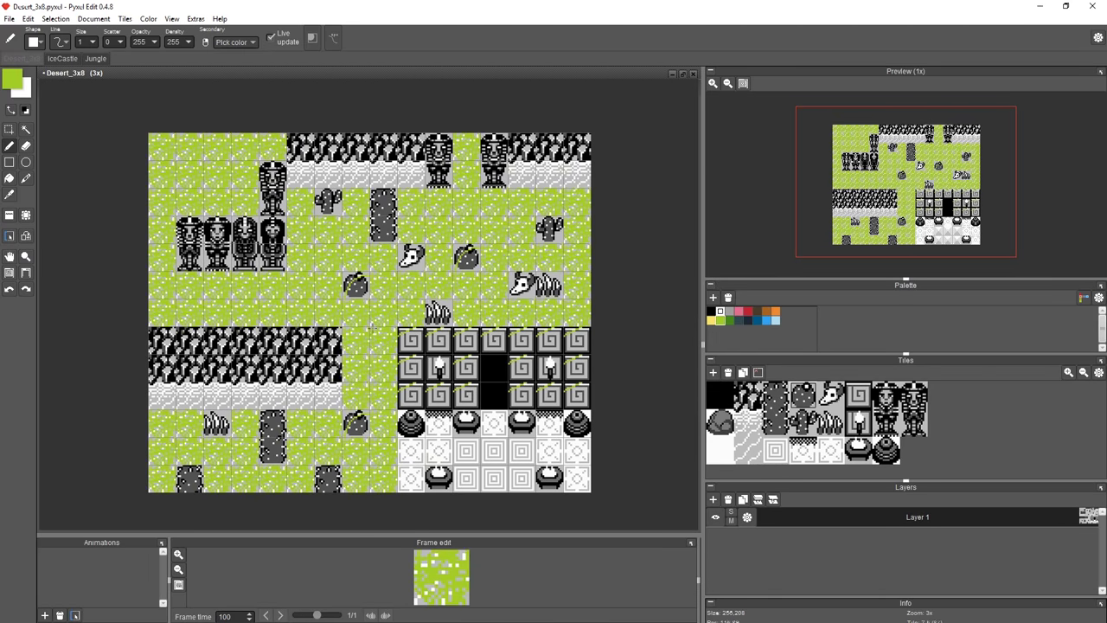
{"action": "key", "text": "ctrl+z"}
{"action": "scroll", "coordinate": [377, 320], "scroll_direction": "up", "scroll_amount": 5}
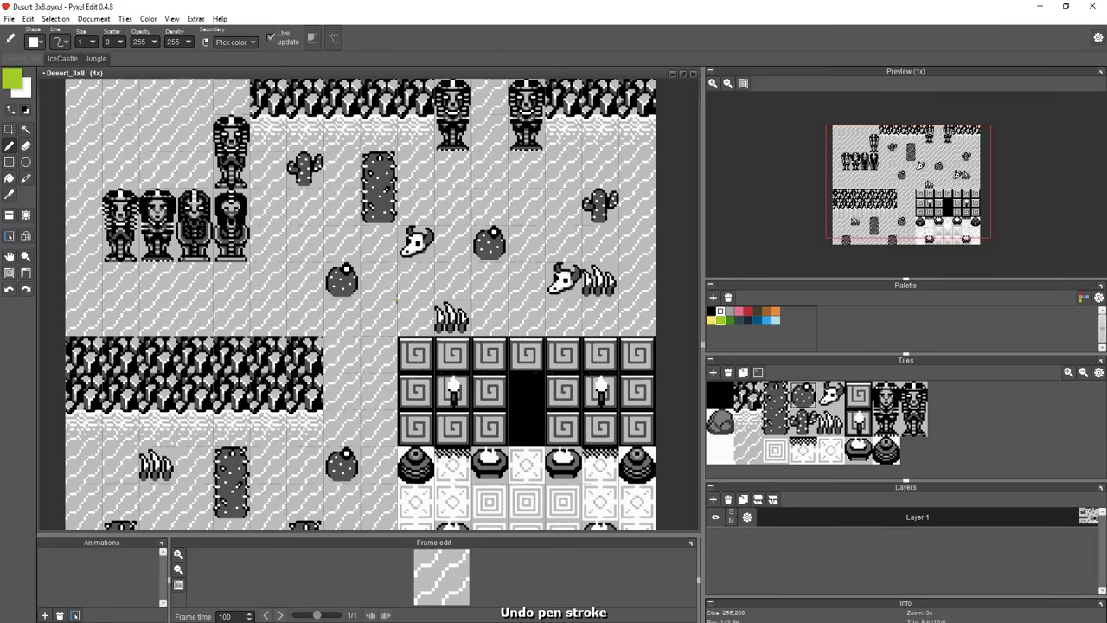
{"action": "key", "text": "f"}
{"action": "left_click", "coordinate": [377, 321]}
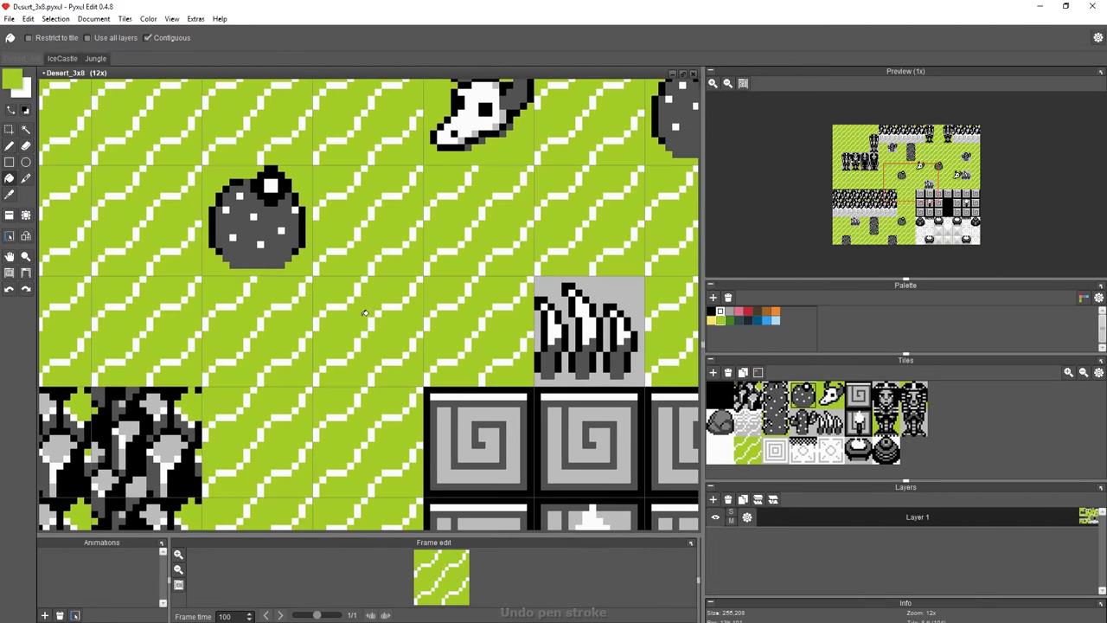
{"action": "scroll", "coordinate": [358, 314], "scroll_direction": "down", "scroll_amount": 3}
{"action": "scroll", "coordinate": [358, 314], "scroll_direction": "down", "scroll_amount": 1}
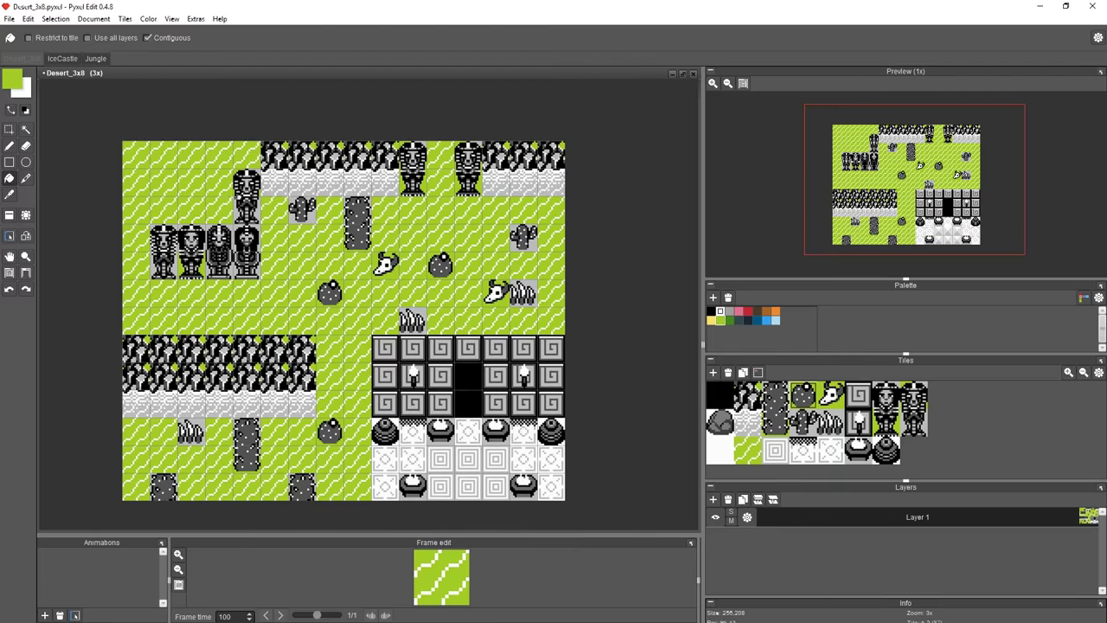
{"action": "mouse_move", "coordinate": [375, 355]}
{"action": "left_mouse_down"}
{"action": "mouse_move", "coordinate": [405, 344]}
{"action": "mouse_move", "coordinate": [387, 347]}
{"action": "left_mouse_up"}
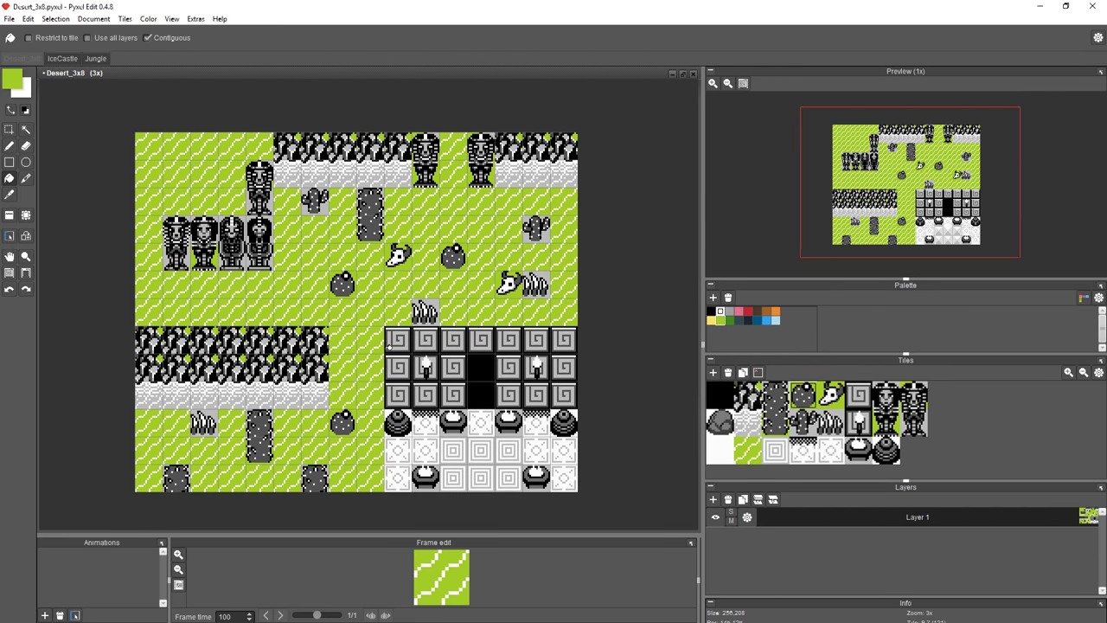
- Switch to the IceCastle map and begin exporting it from the File menu
{"action": "left_click", "coordinate": [76, 58]}
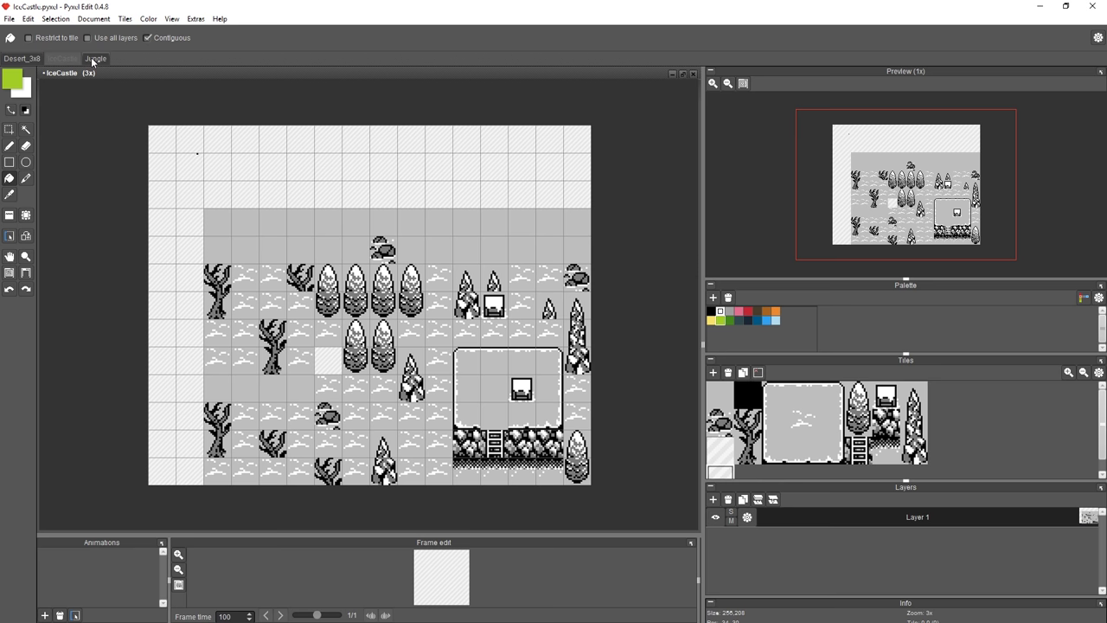
{"action": "left_click", "coordinate": [10, 19]}
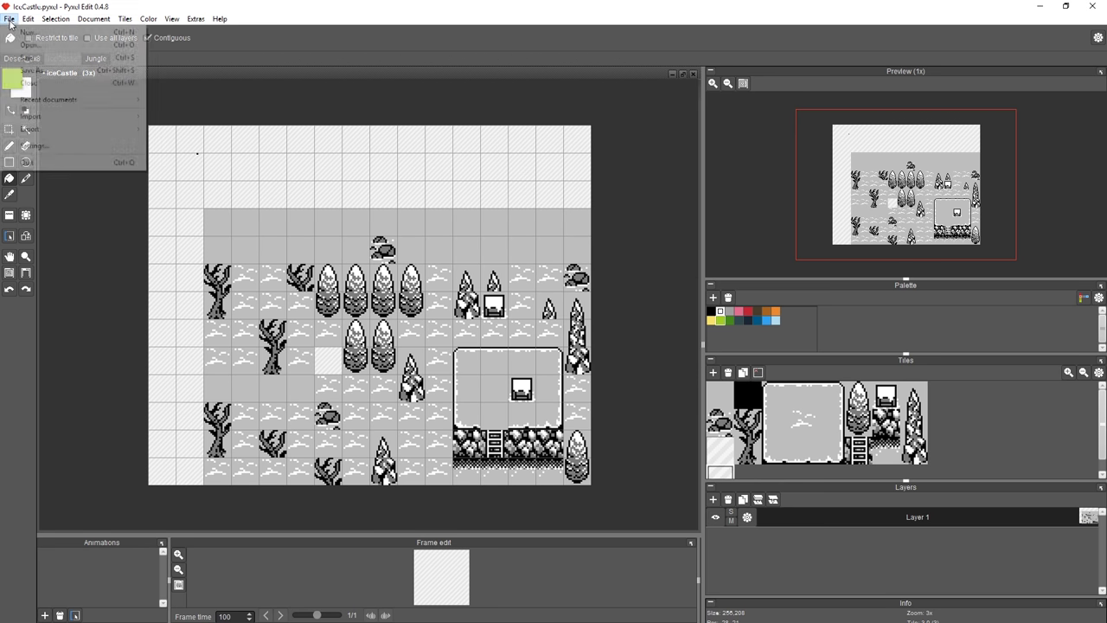
{"action": "mouse_move", "coordinate": [82, 135]}
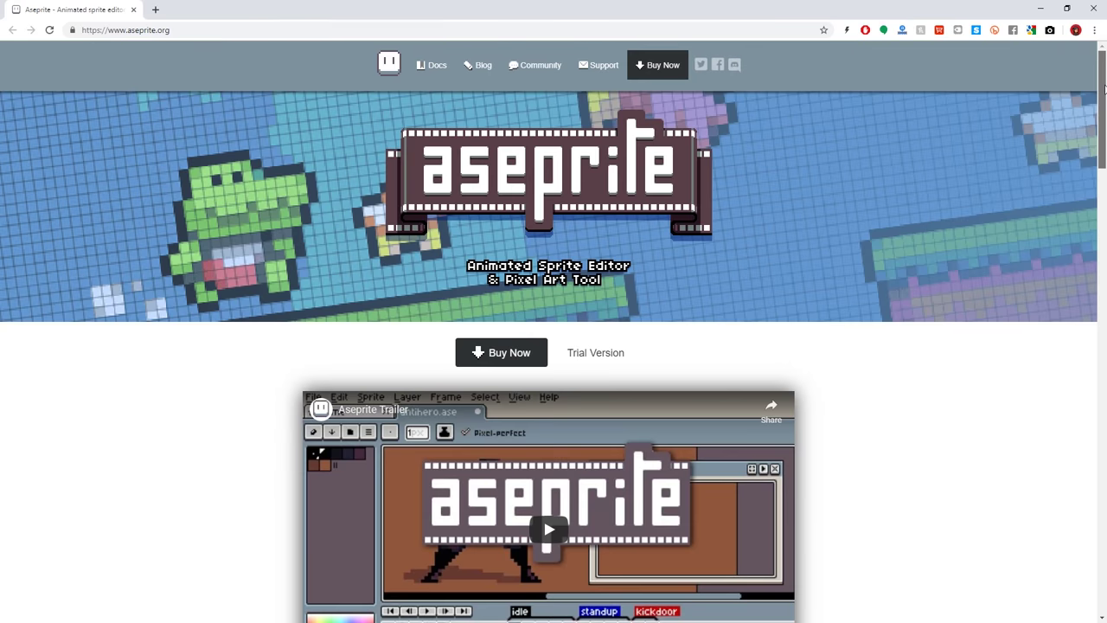
{"action": "left_click_drag", "start_coordinate": [1104, 89], "coordinate": [1099, 433]}
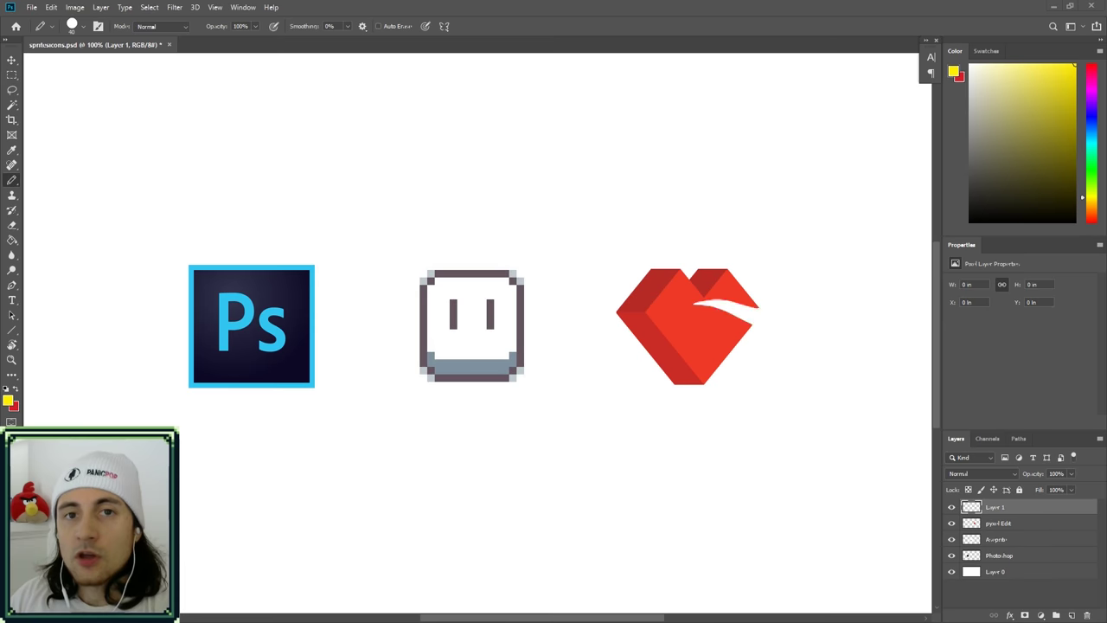
{"action": "key", "text": "ctrl+z"}
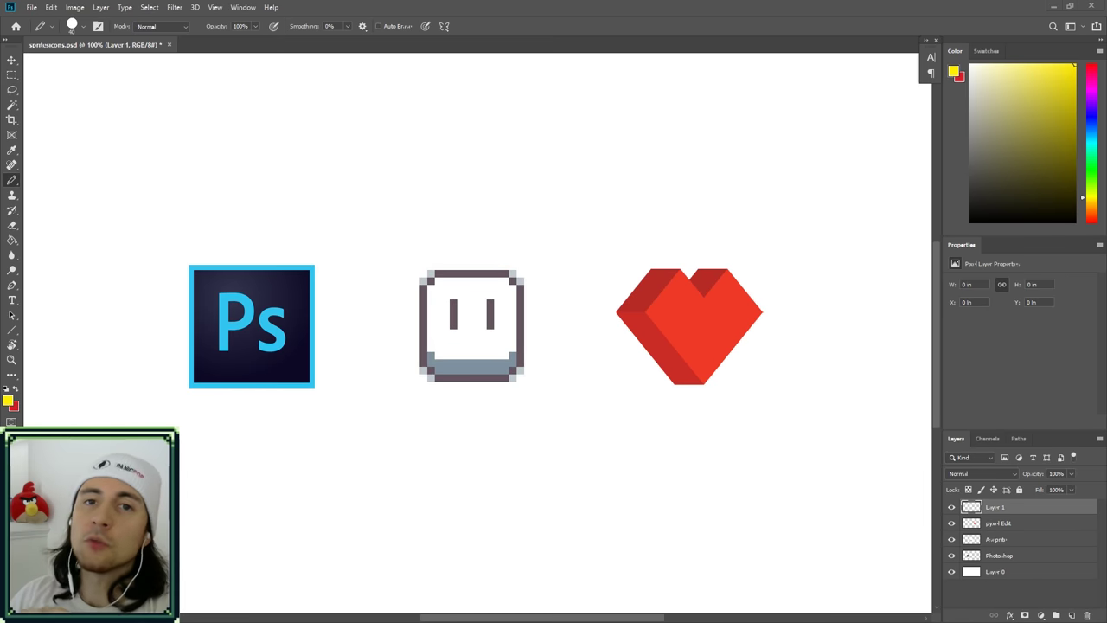